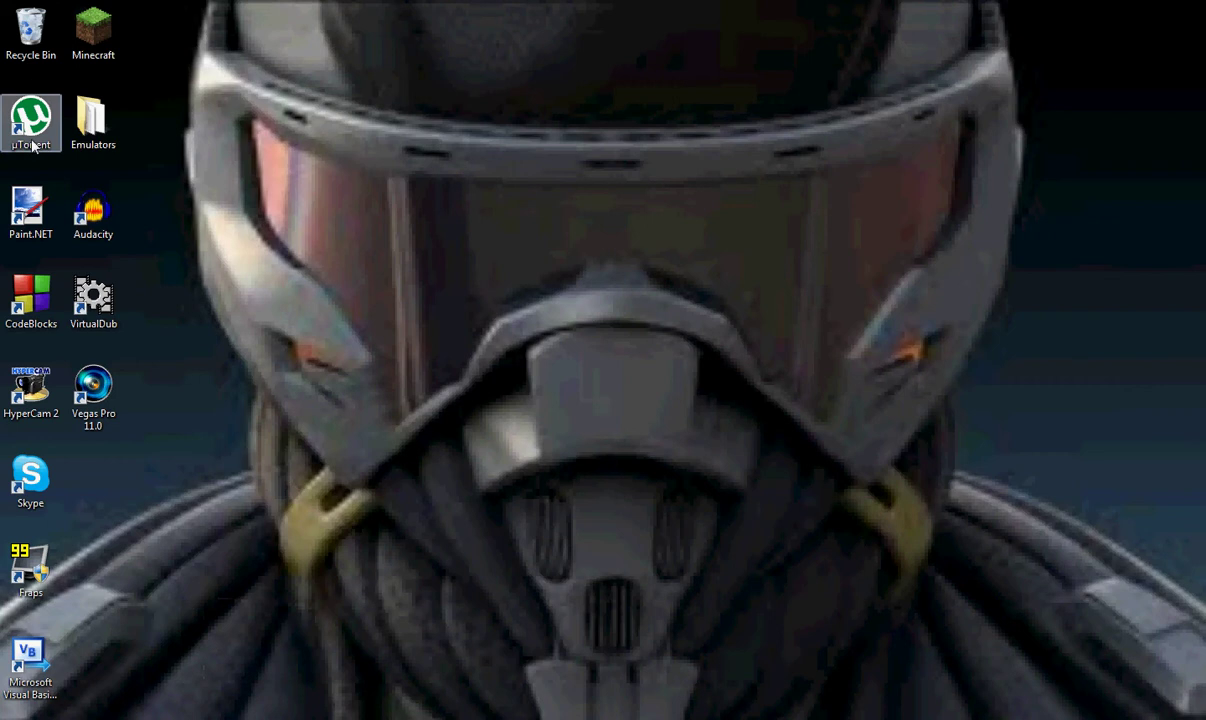
- Open Chrome and load youtube.com in a new tab
click(92, 714)
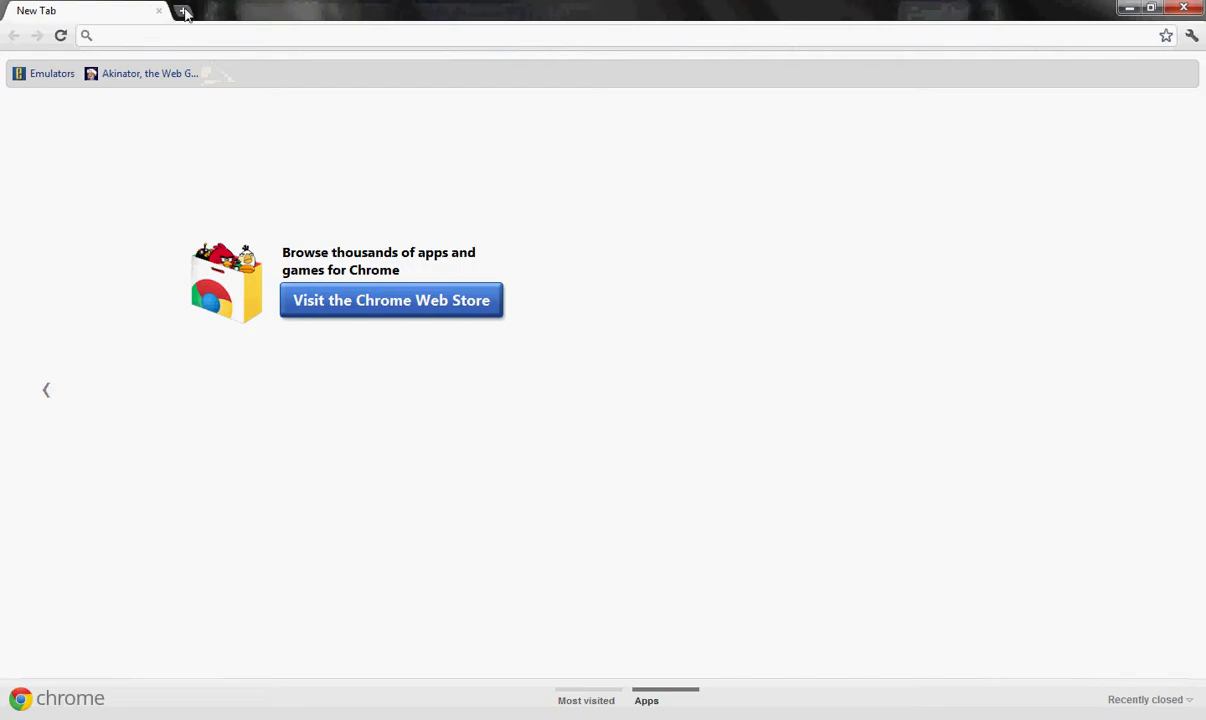
click(184, 12)
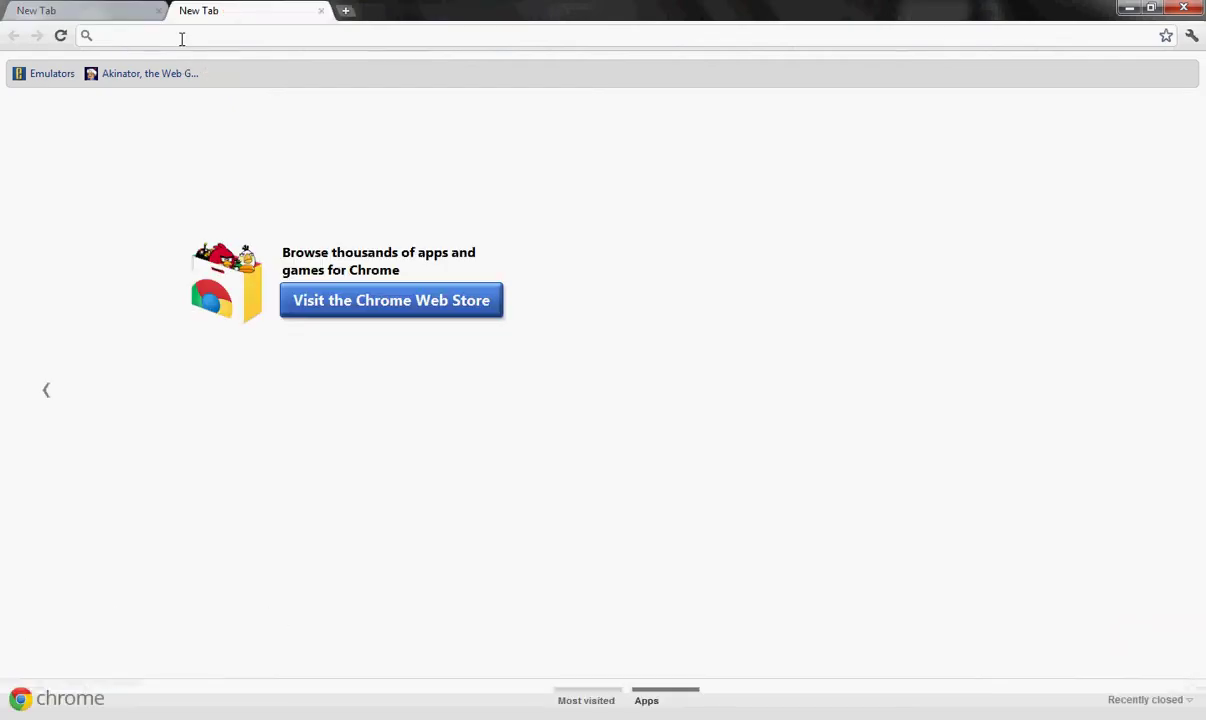
text(youtube.com)
key(Return)
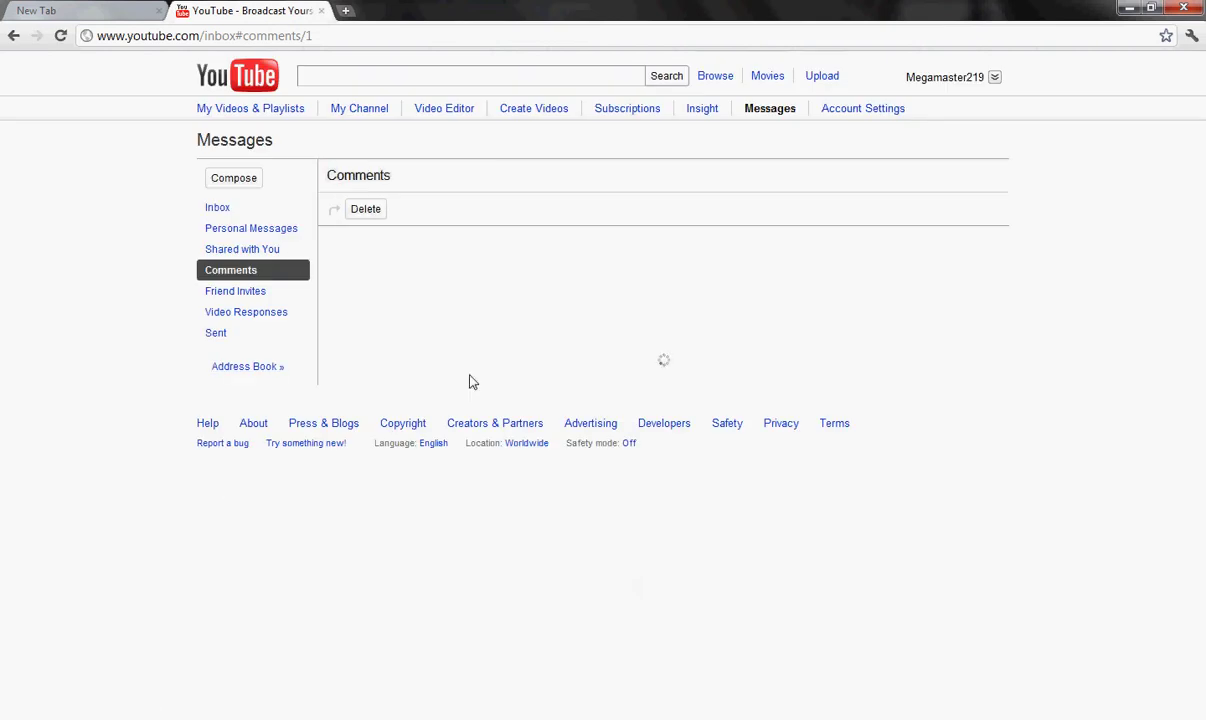
- Read the comment on the Final Fantasy 1 Ep 001 video in the comments inbox and close the YouTube tab
click(552, 265)
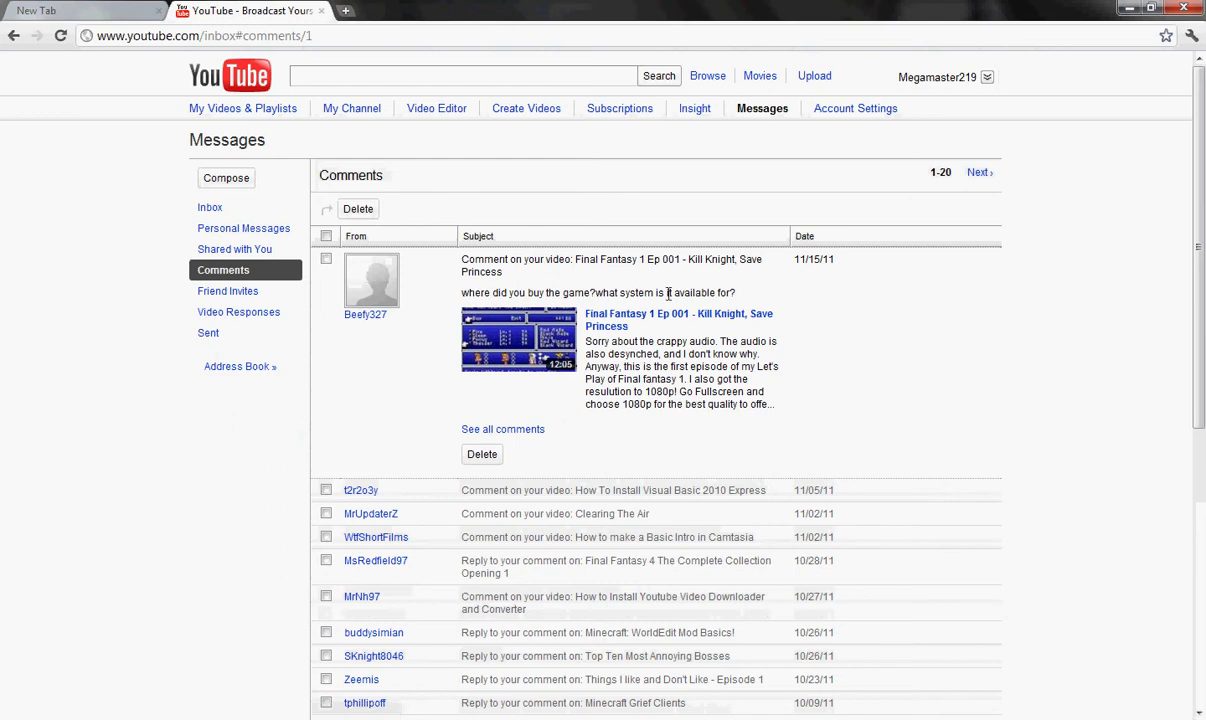
click(533, 271)
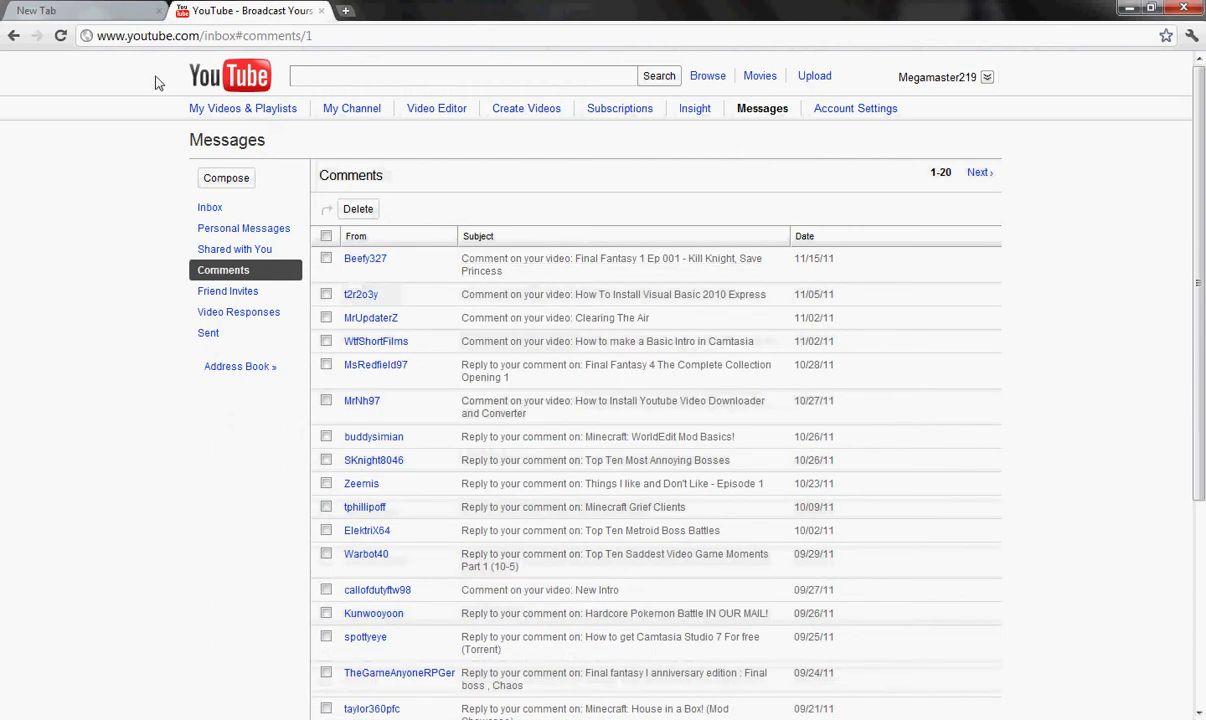
click(321, 10)
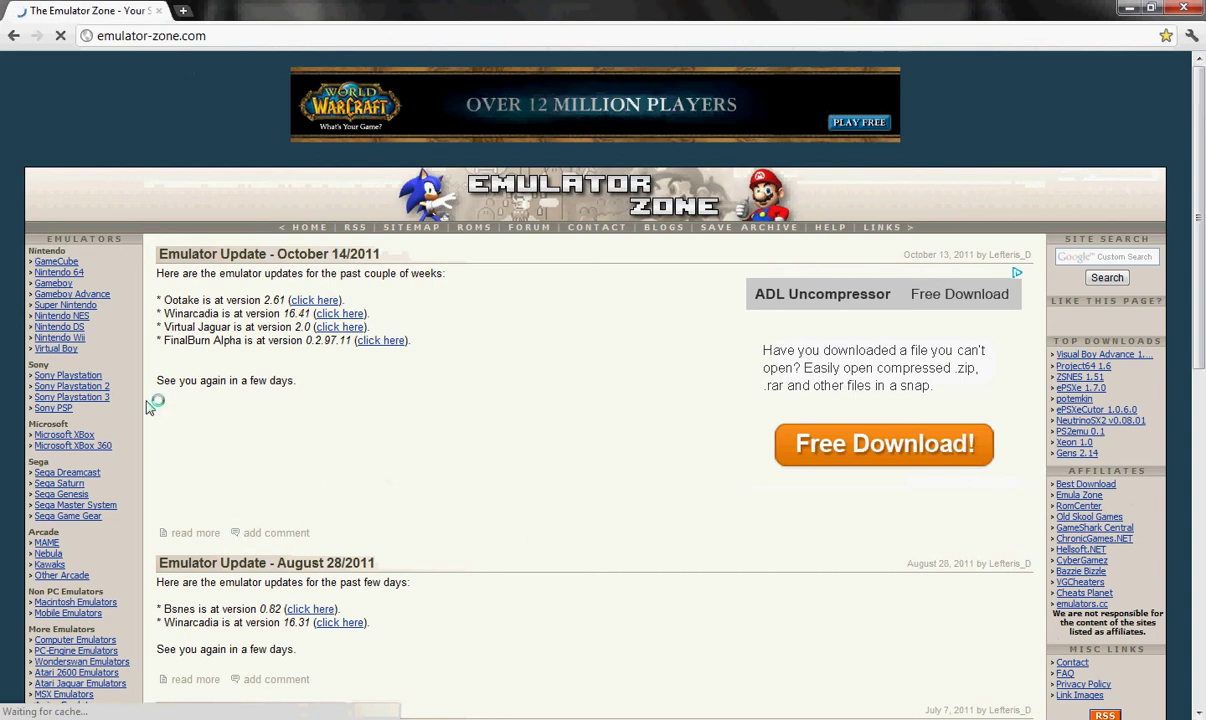
- Open the Visual Boy Advance page from Emulator Zone's list of Gameboy Advance emulators
click(72, 295)
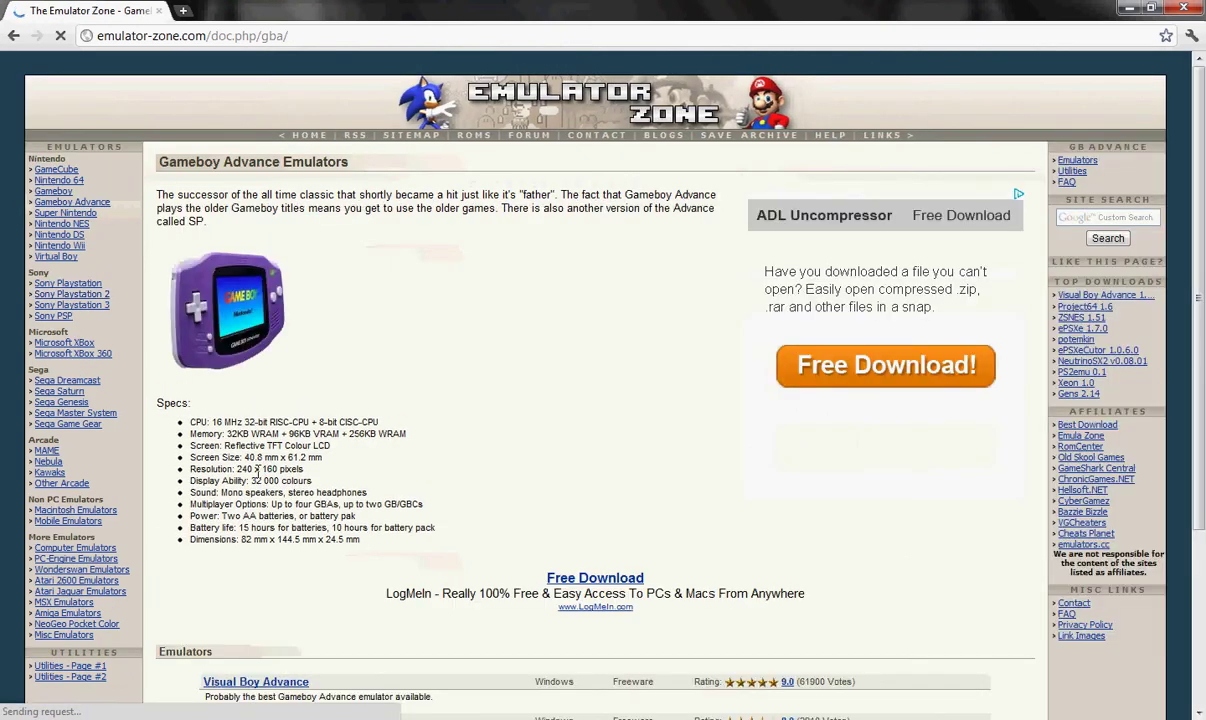
scroll(257, 470, down, 3)
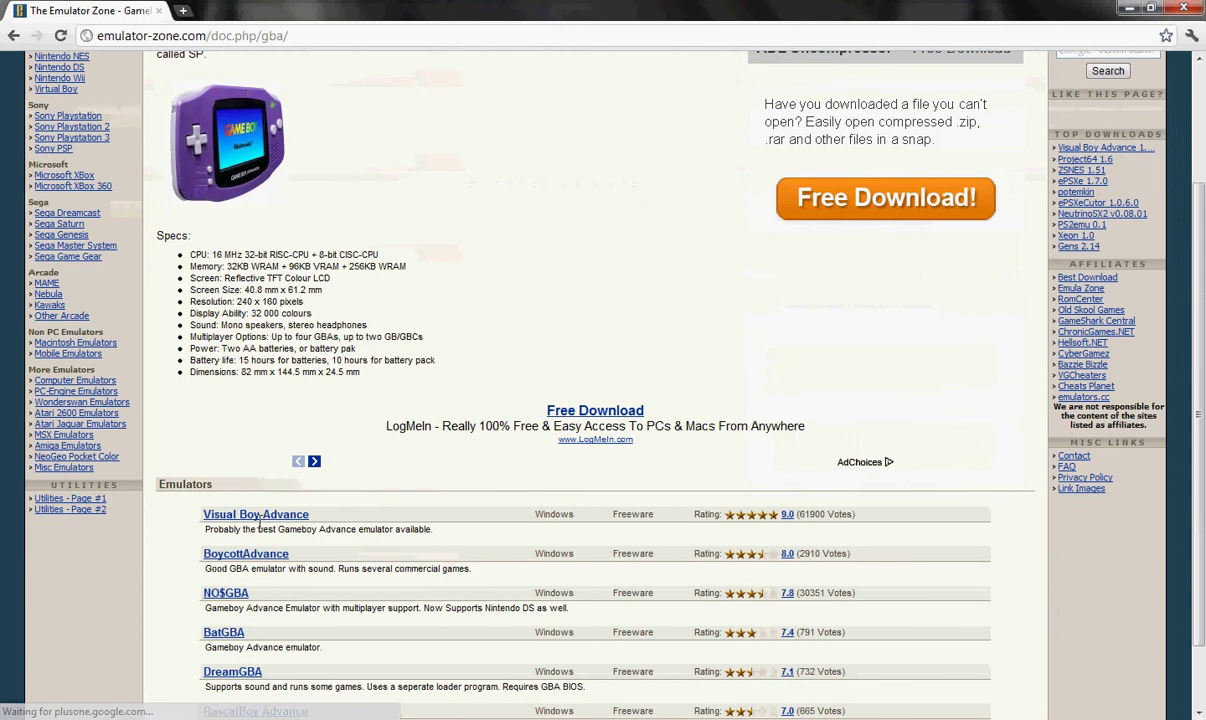
scroll(245, 590, down, 2)
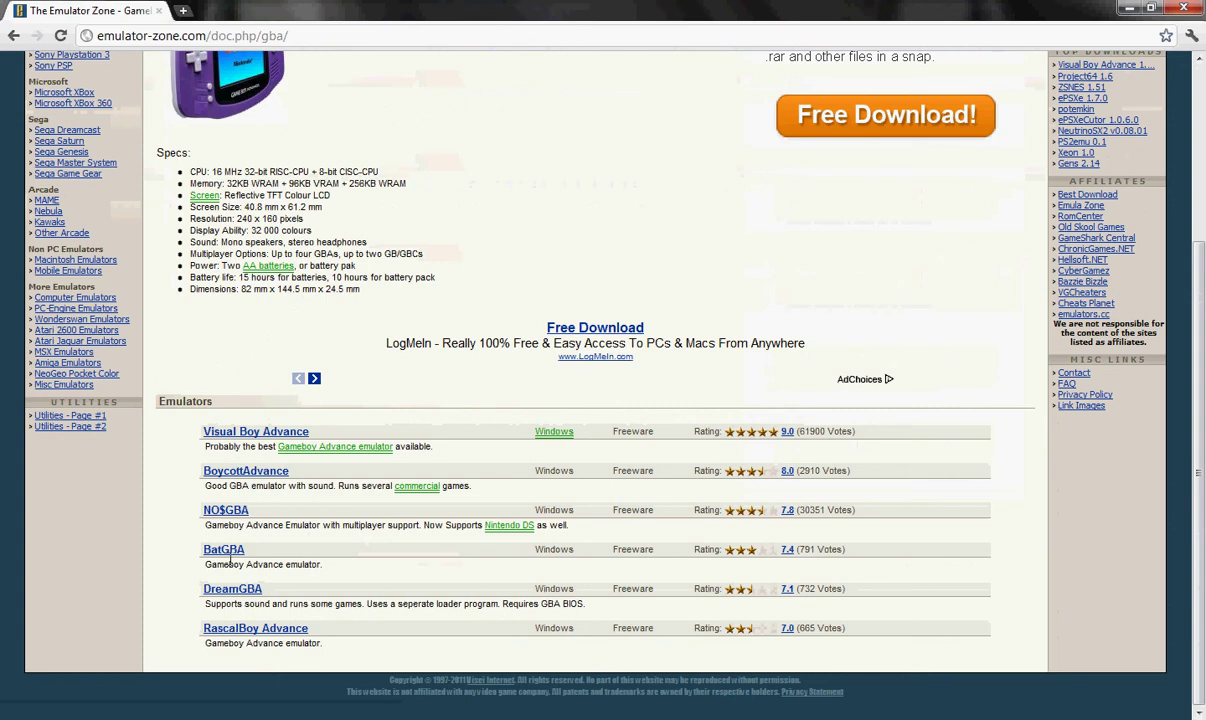
click(256, 432)
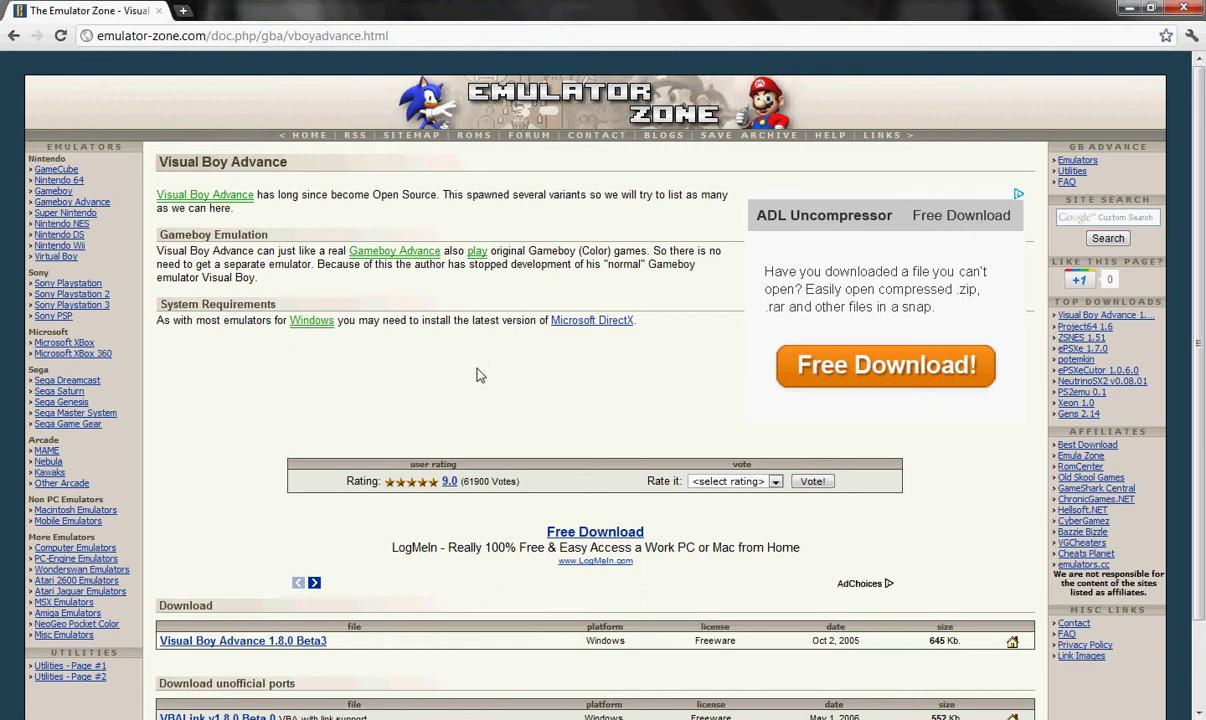
- Download Visual Boy Advance 1.8.0 Beta3 and open the downloaded zip file
scroll(450, 432, down, 1)
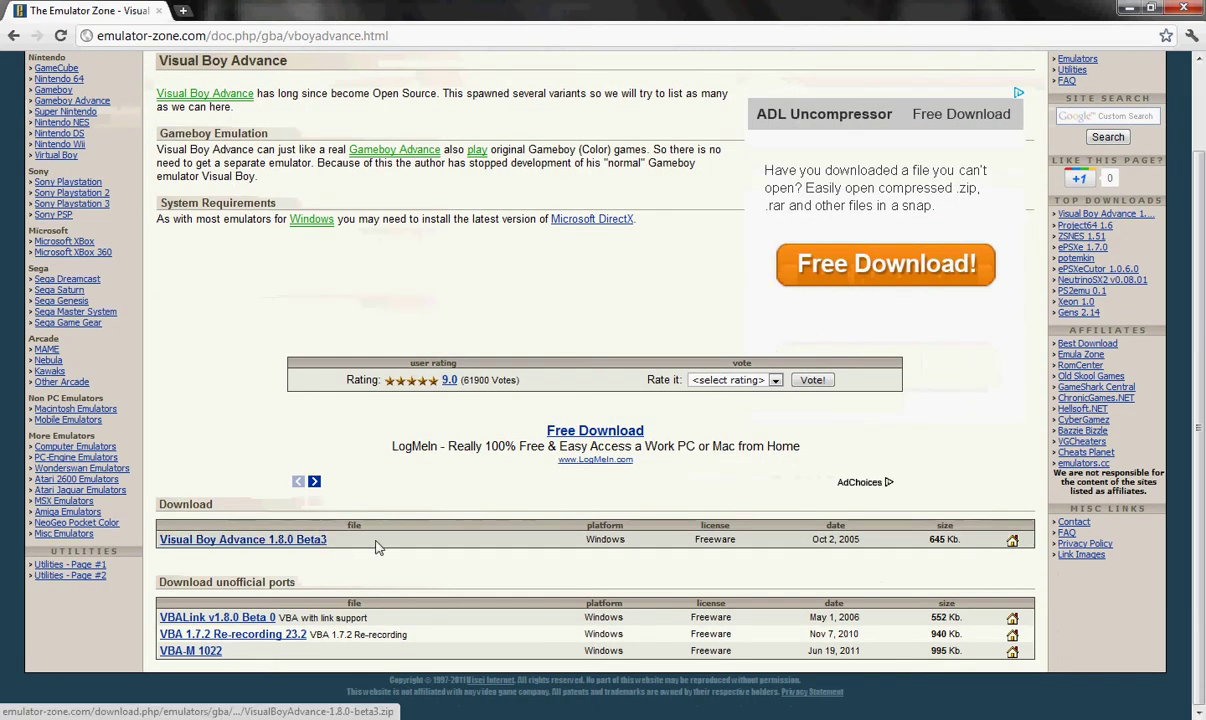
click(287, 545)
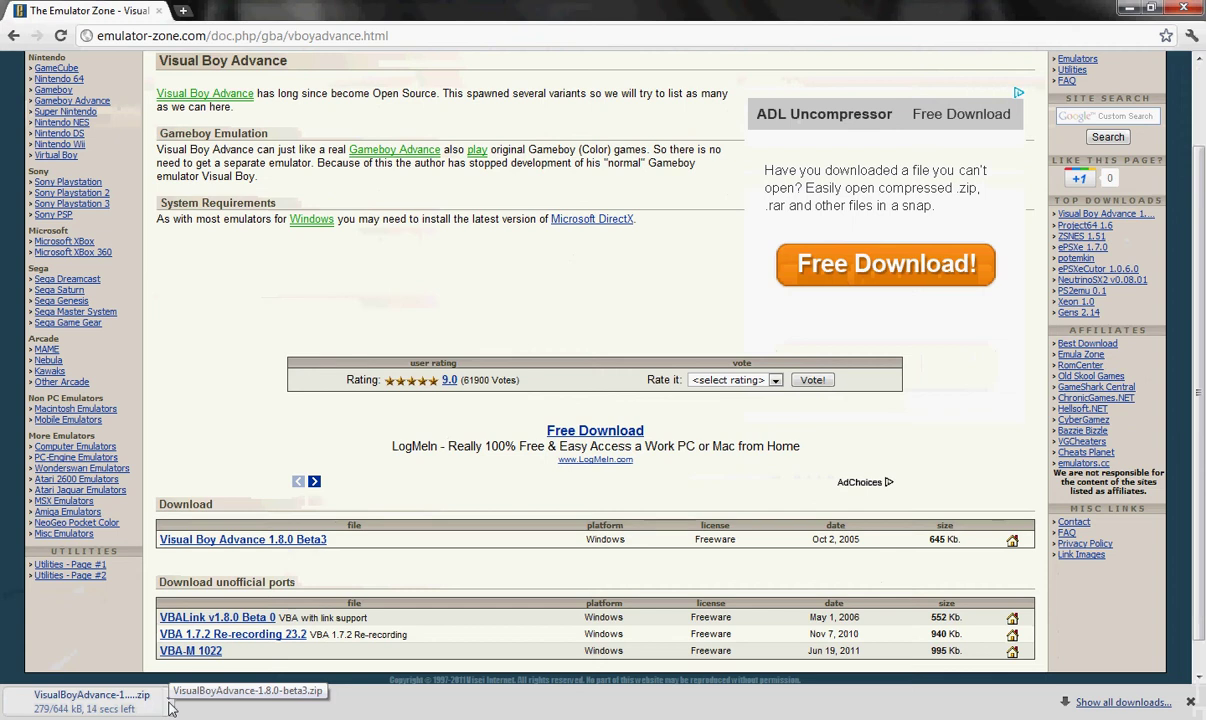
click(170, 706)
click(510, 675)
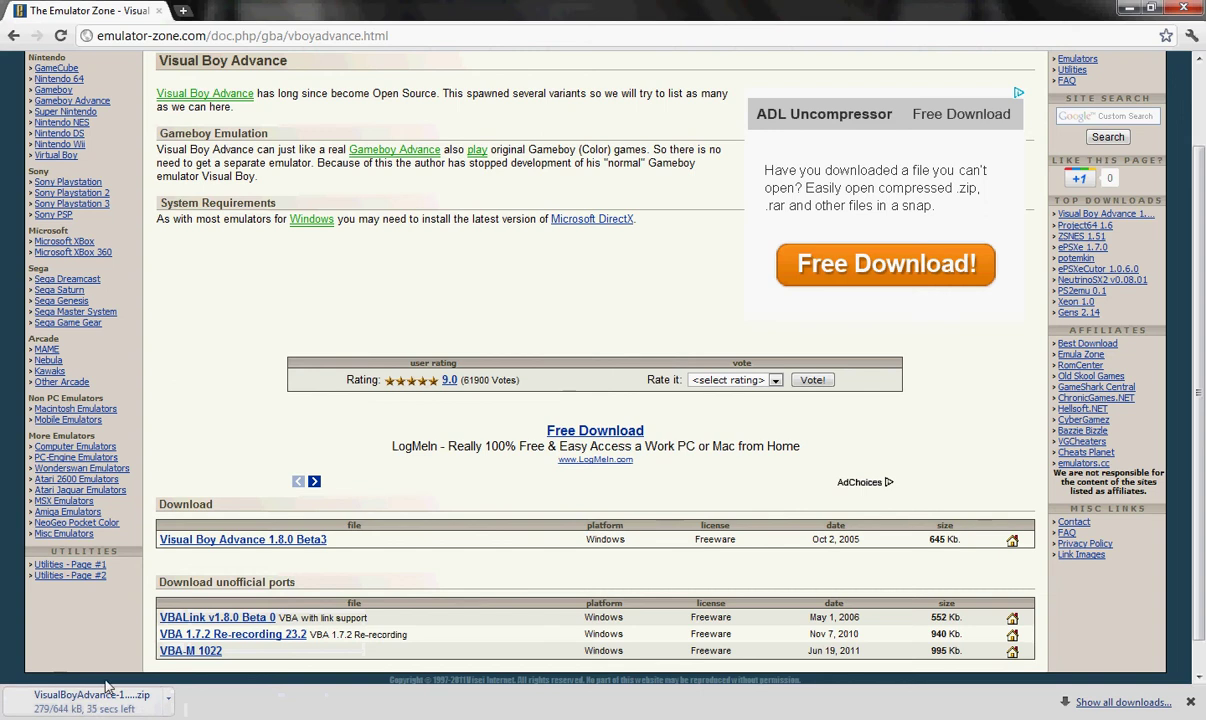
click(166, 700)
click(95, 701)
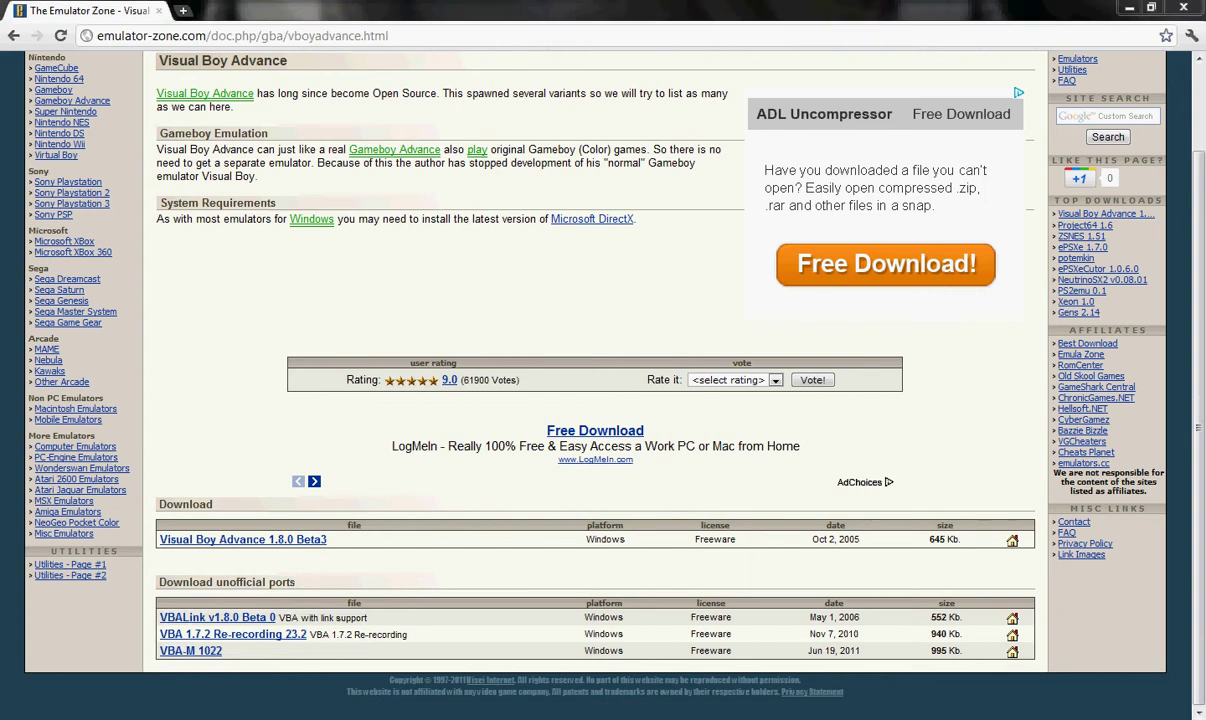
- Open the Documents library, close the separate archive window and switch to the Downloads folder
key(super)
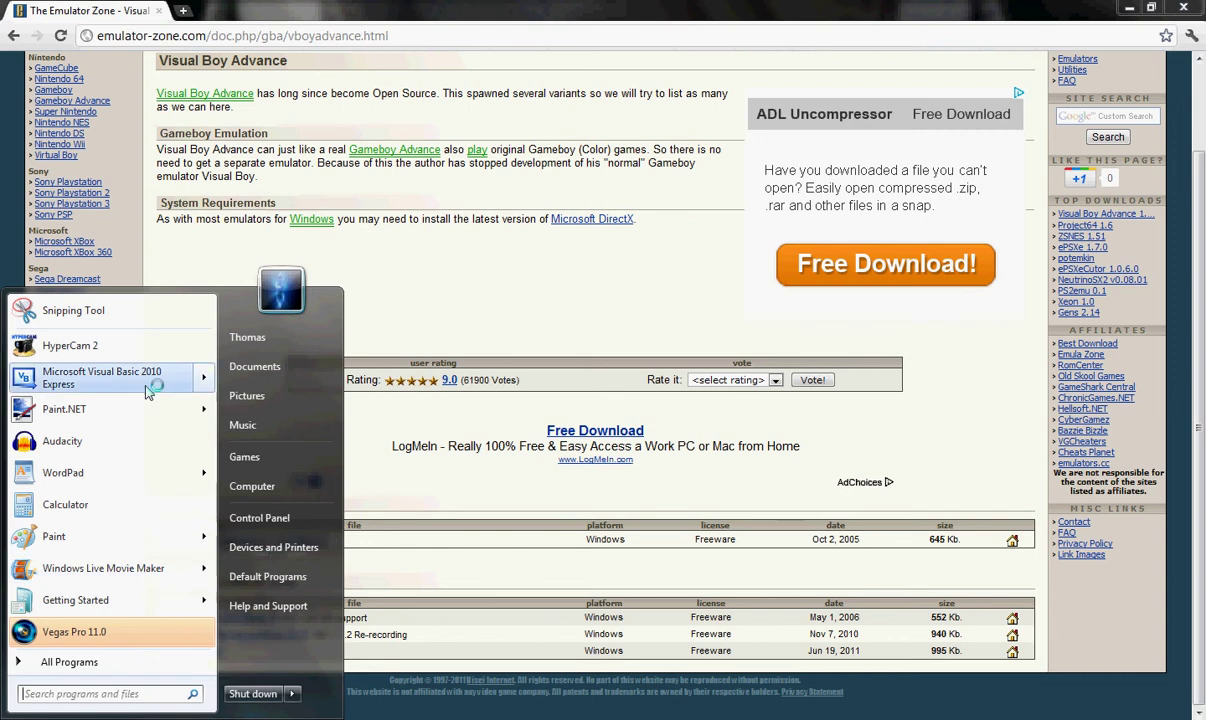
click(260, 366)
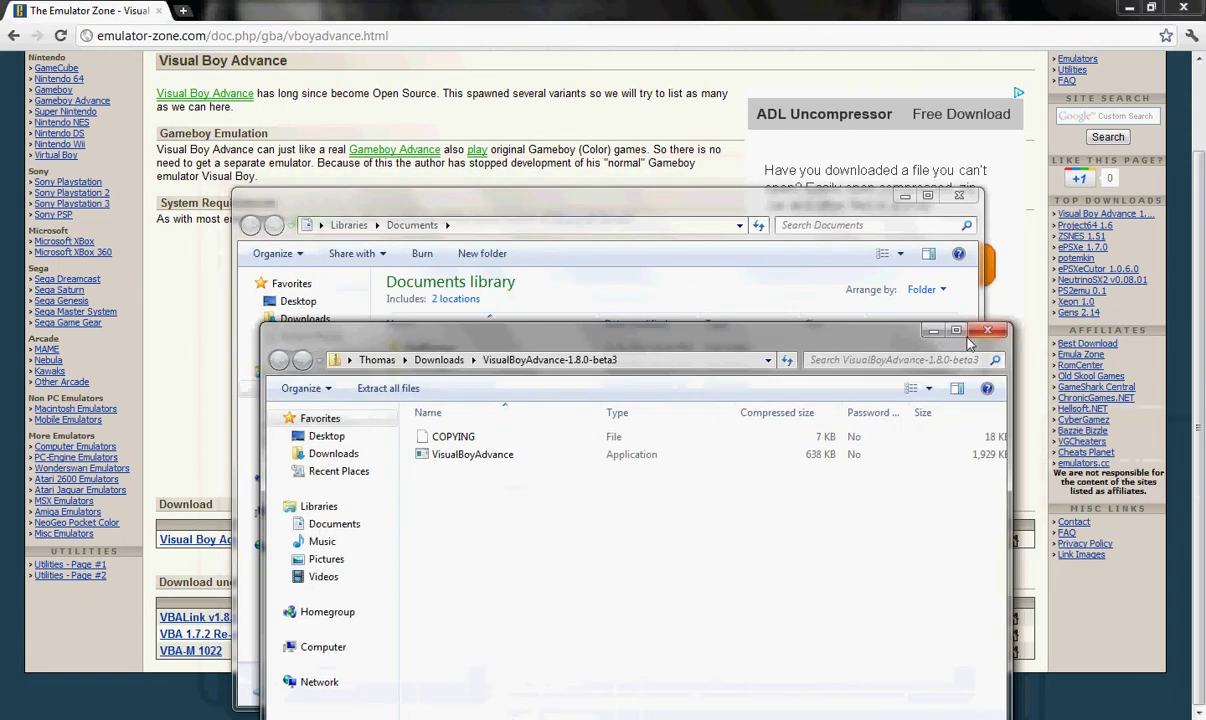
click(987, 330)
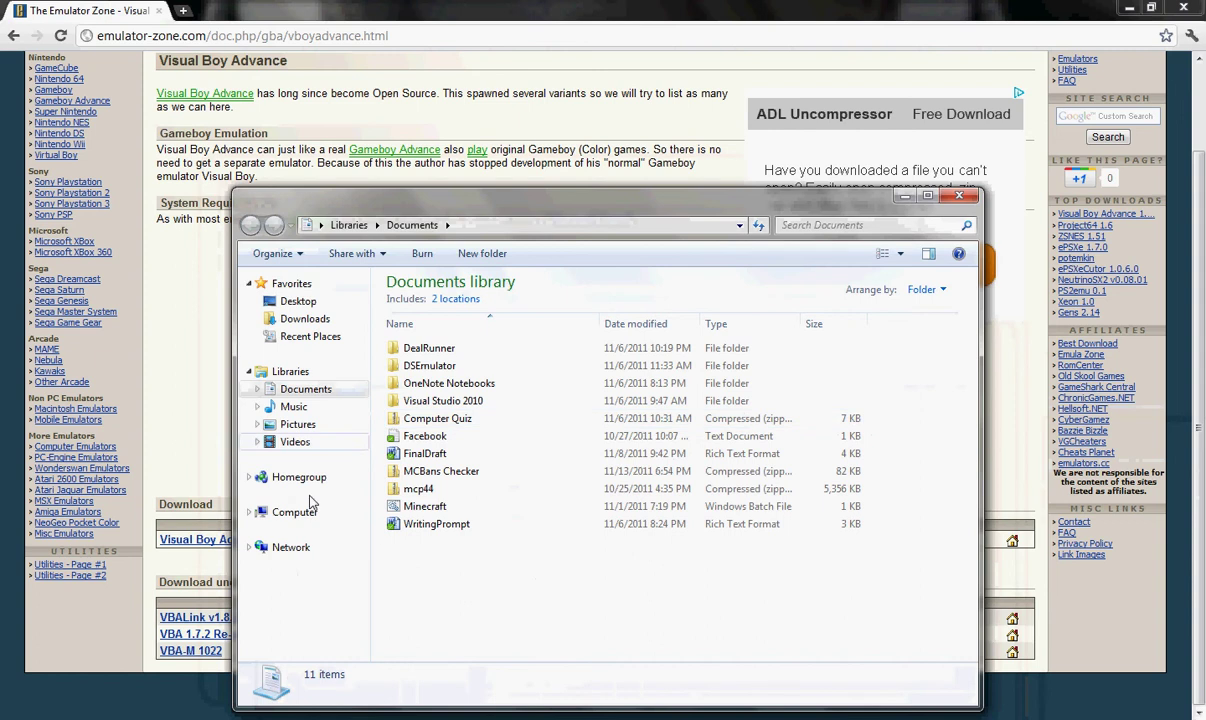
click(304, 318)
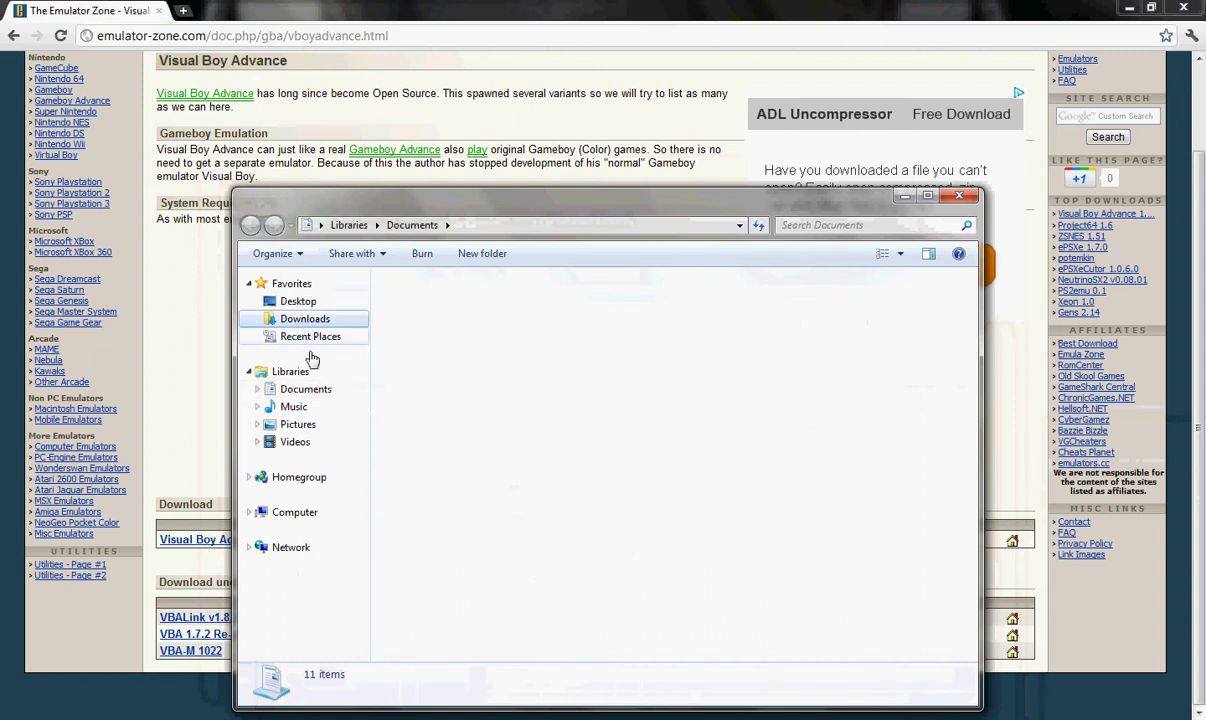
drag(520, 479, 450, 471)
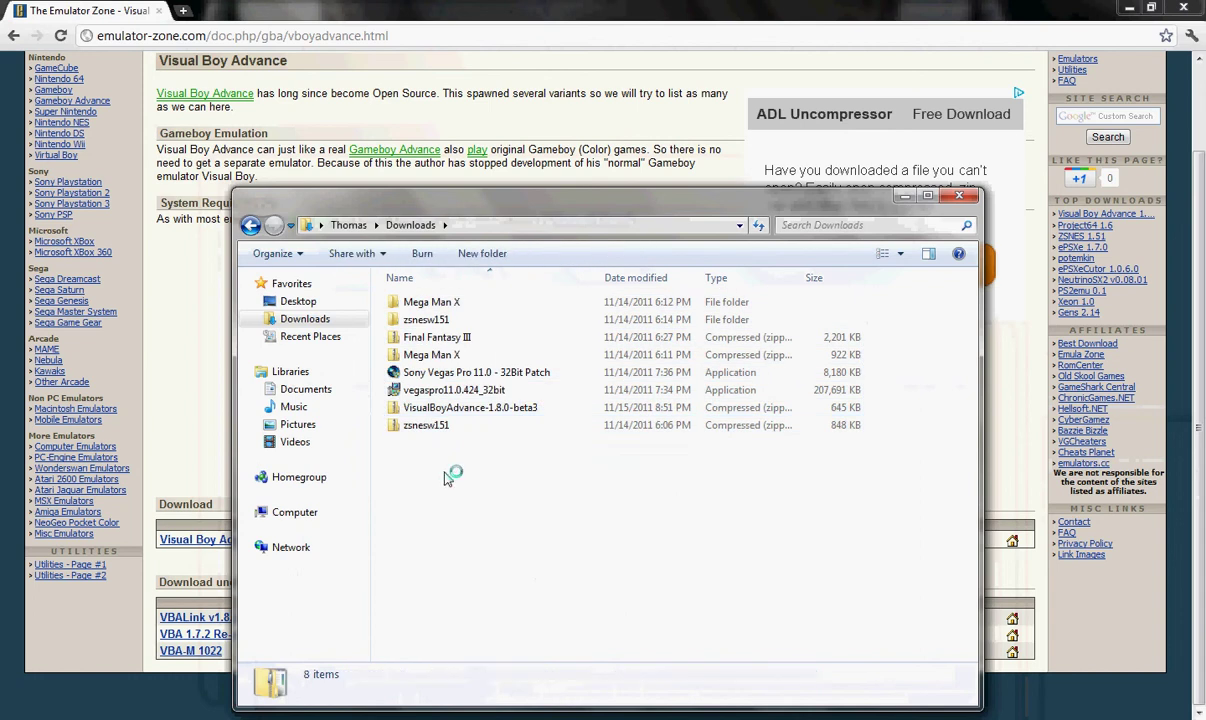
- Examine the extraction options offered for the VisualBoyAdvance-1.8.0-beta3 archive without applying any
click(478, 413)
click(501, 459)
click(477, 417)
double_click(472, 411)
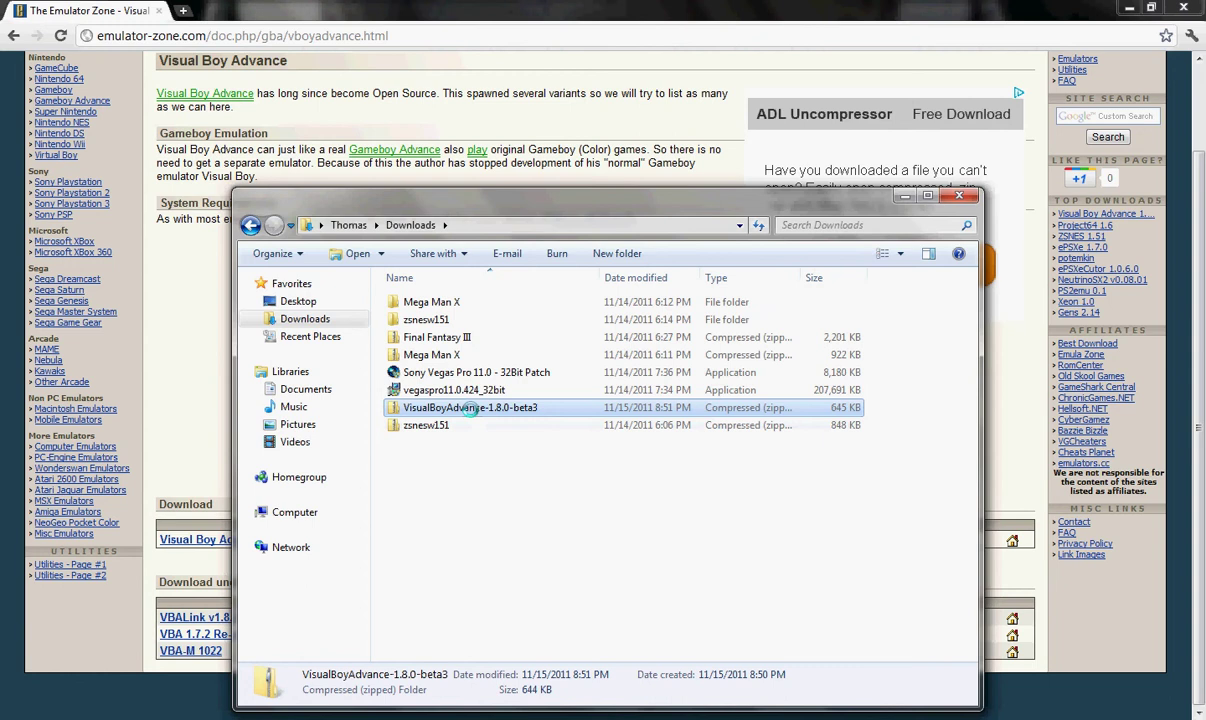
right_click(472, 415)
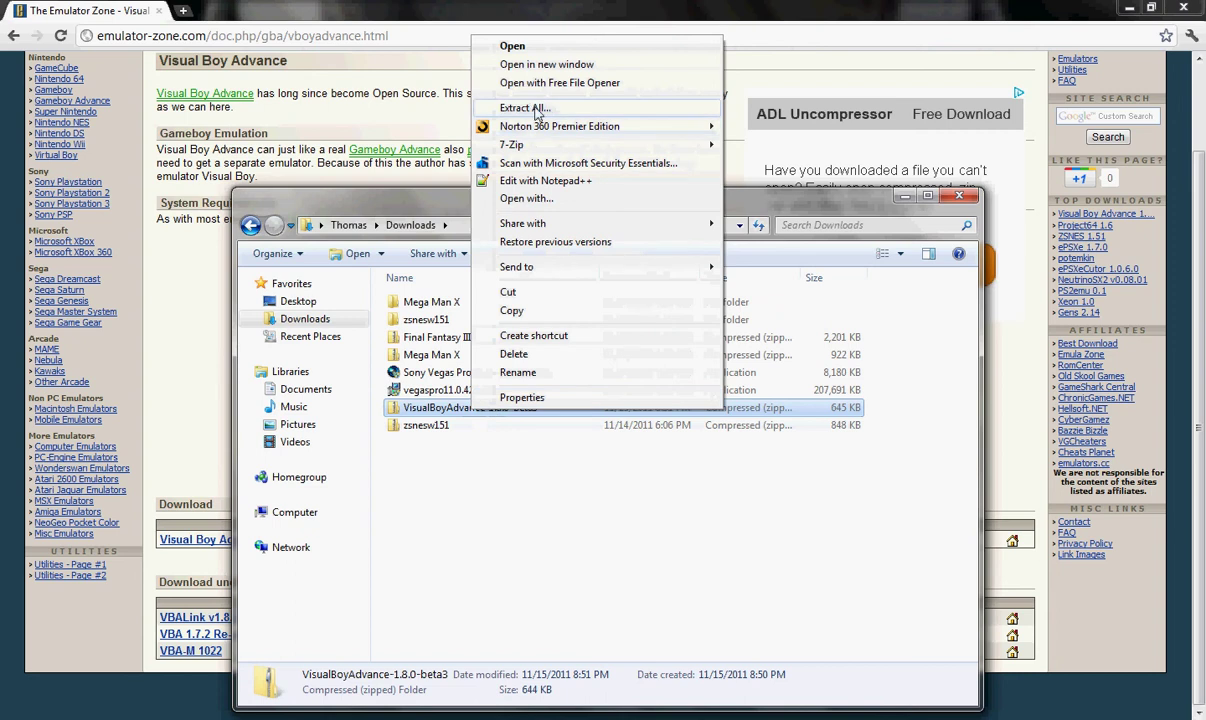
mouse_move(502, 142)
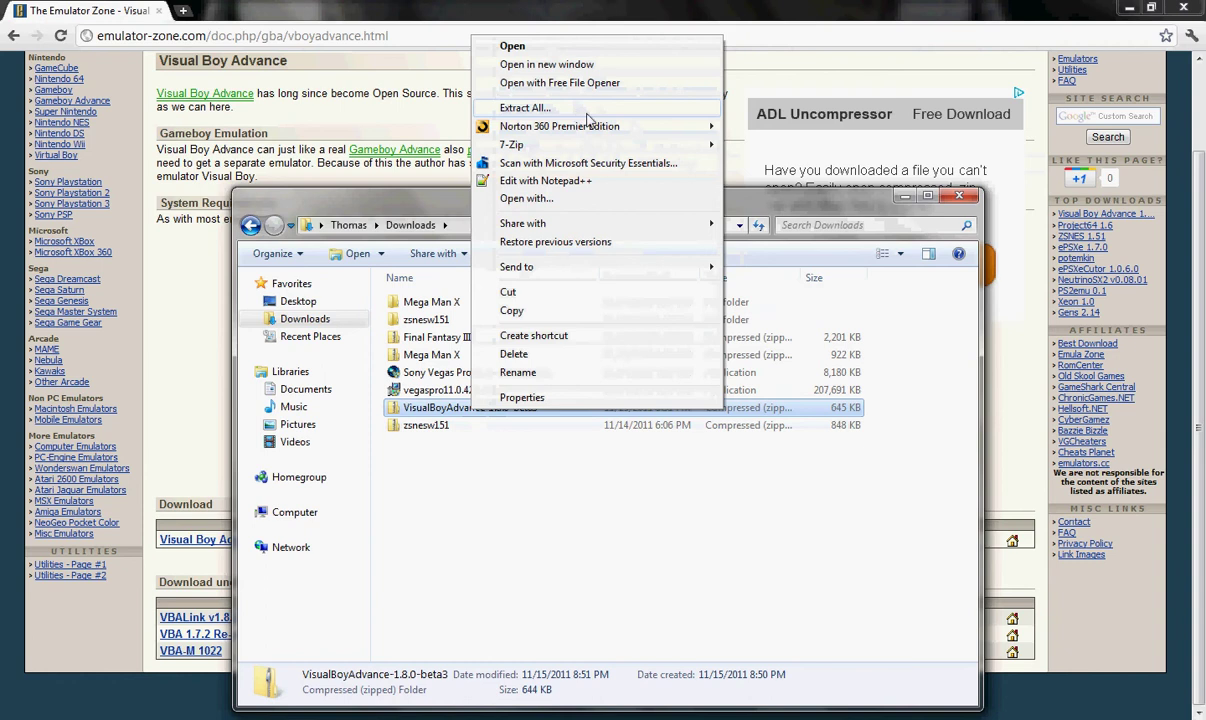
click(452, 457)
- Open the VisualBoyAdvance-1.8.0-beta3 archive and check which actions are available for the VisualBoyAdvance application inside
double_click(430, 408)
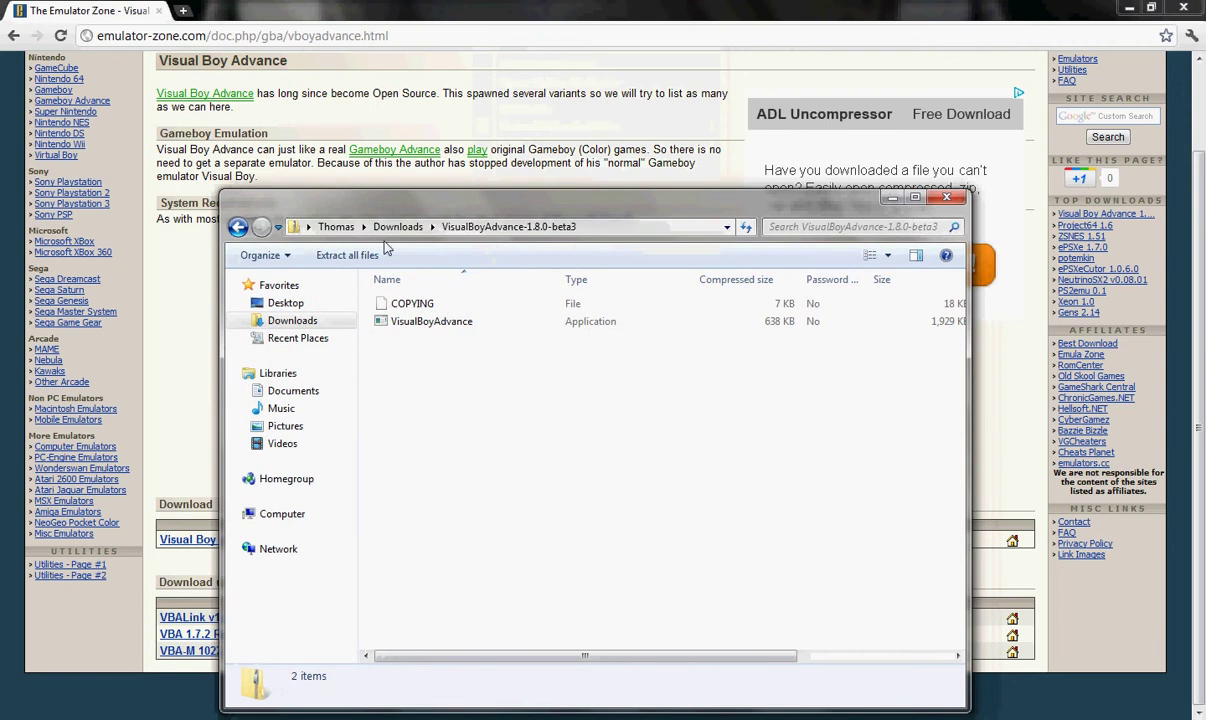
drag(418, 344, 510, 366)
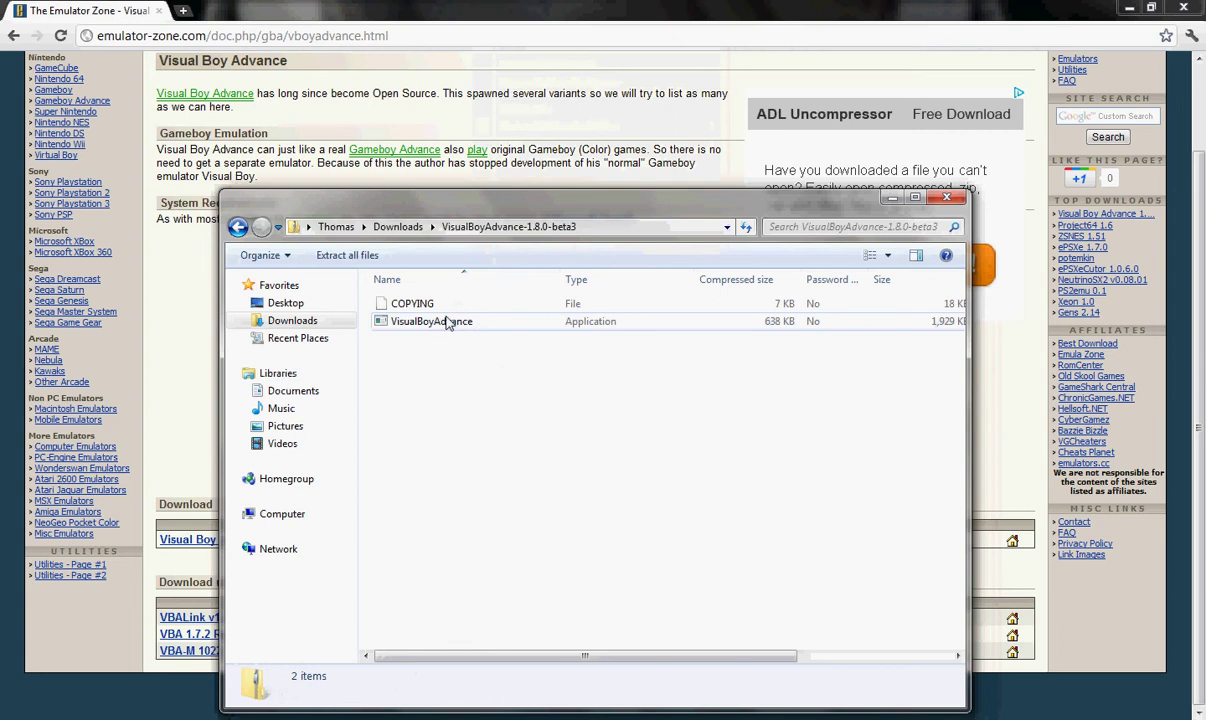
drag(528, 428, 472, 385)
right_click(480, 328)
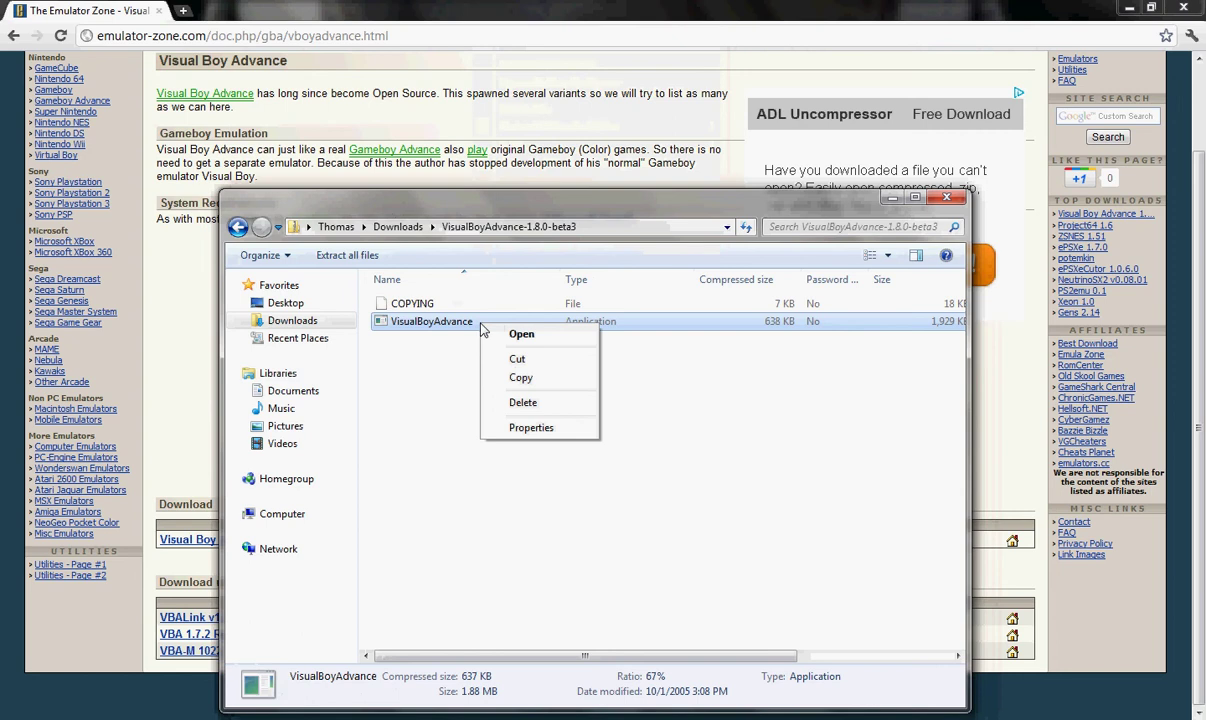
click(786, 494)
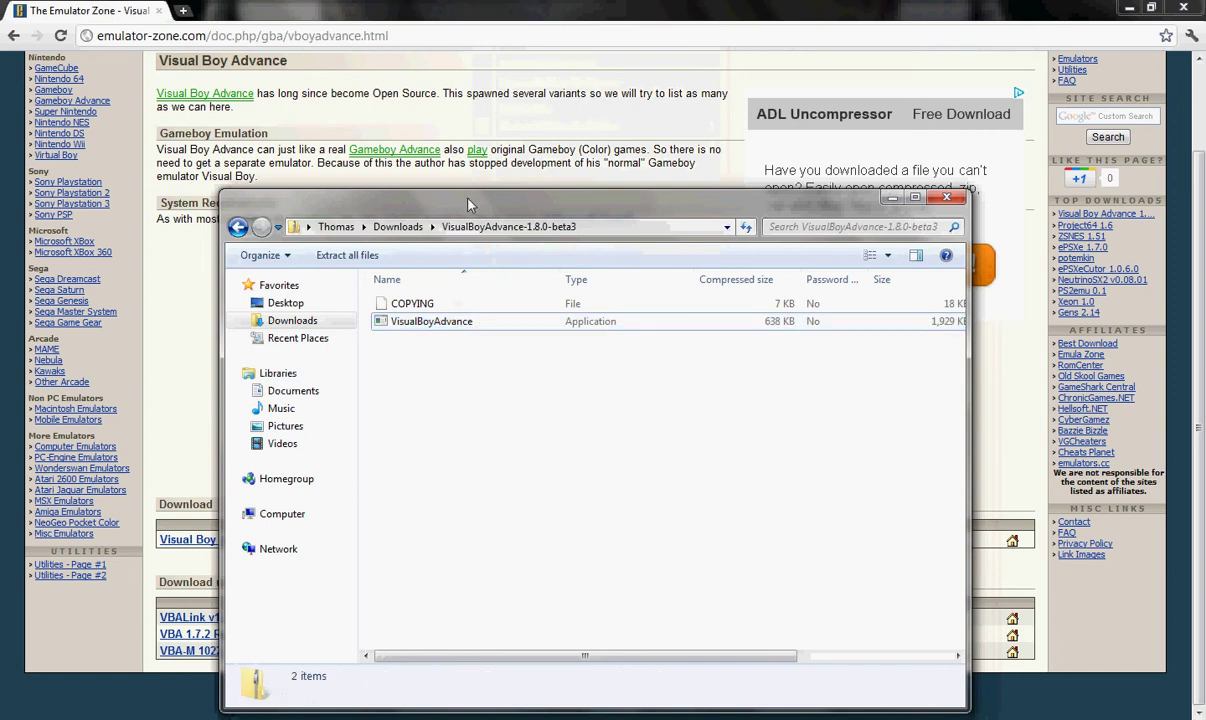
- Minimize the archive and browser windows and open the Emulators folder on the desktop
drag(472, 206, 431, 241)
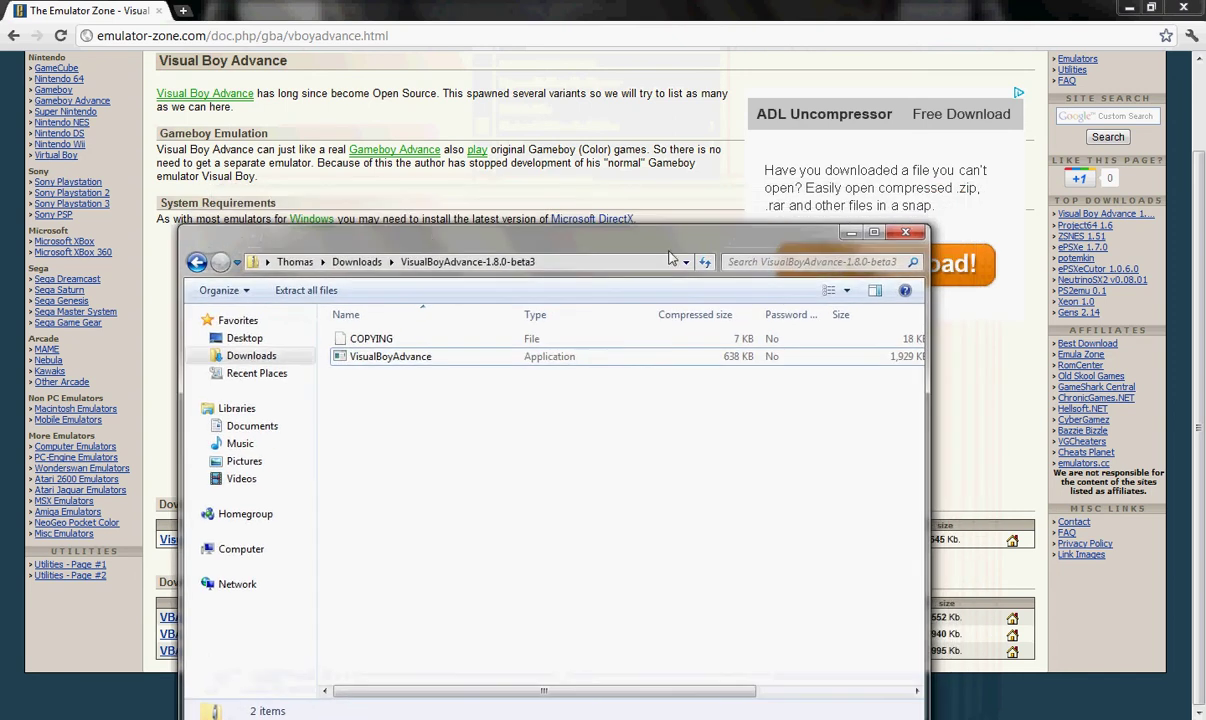
click(848, 236)
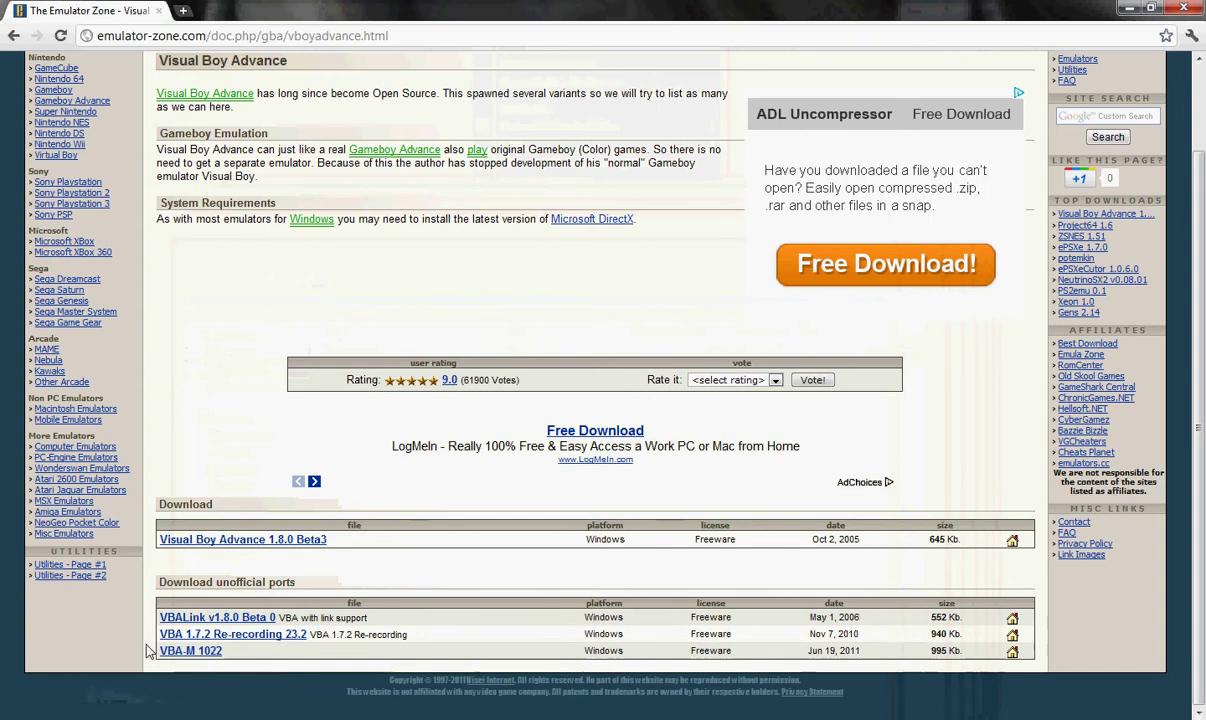
click(125, 716)
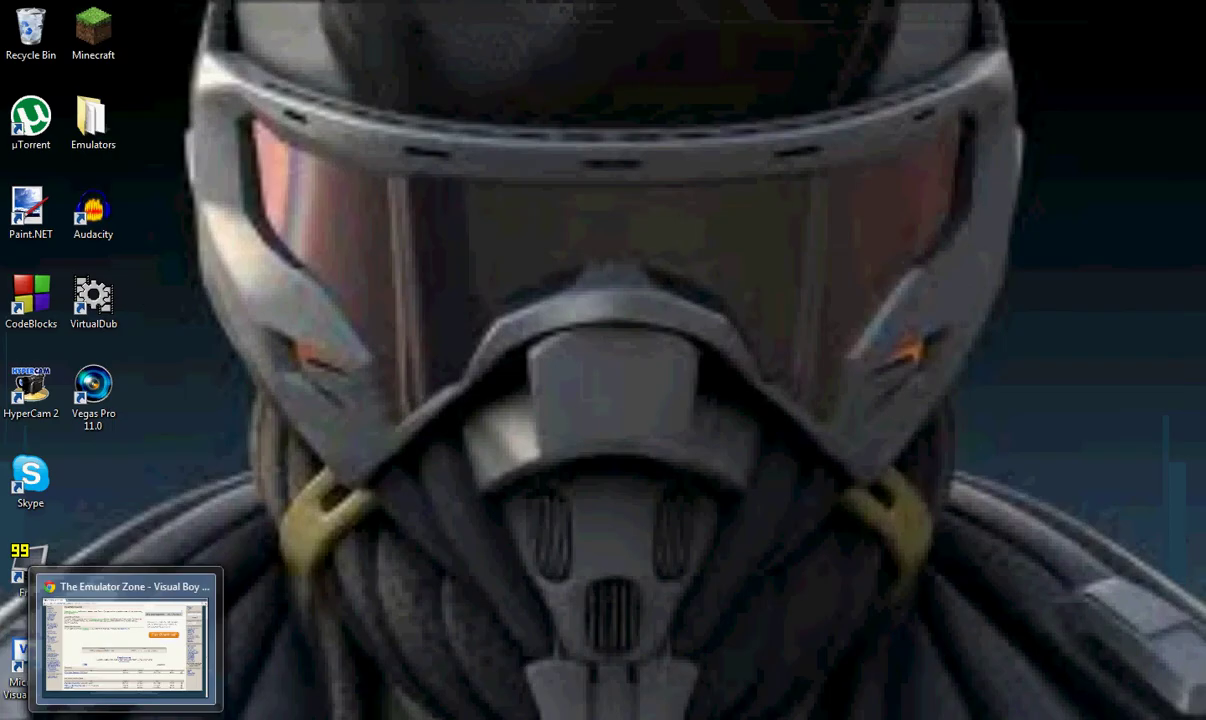
double_click(110, 143)
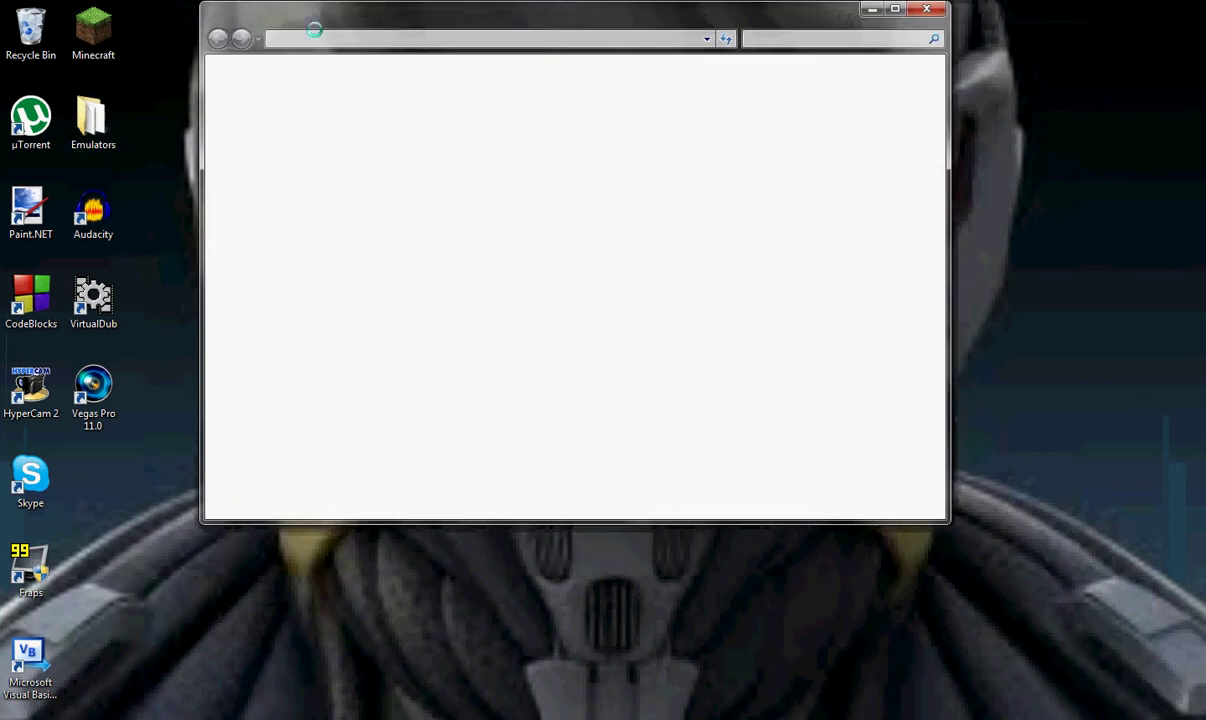
drag(383, 17, 347, 113)
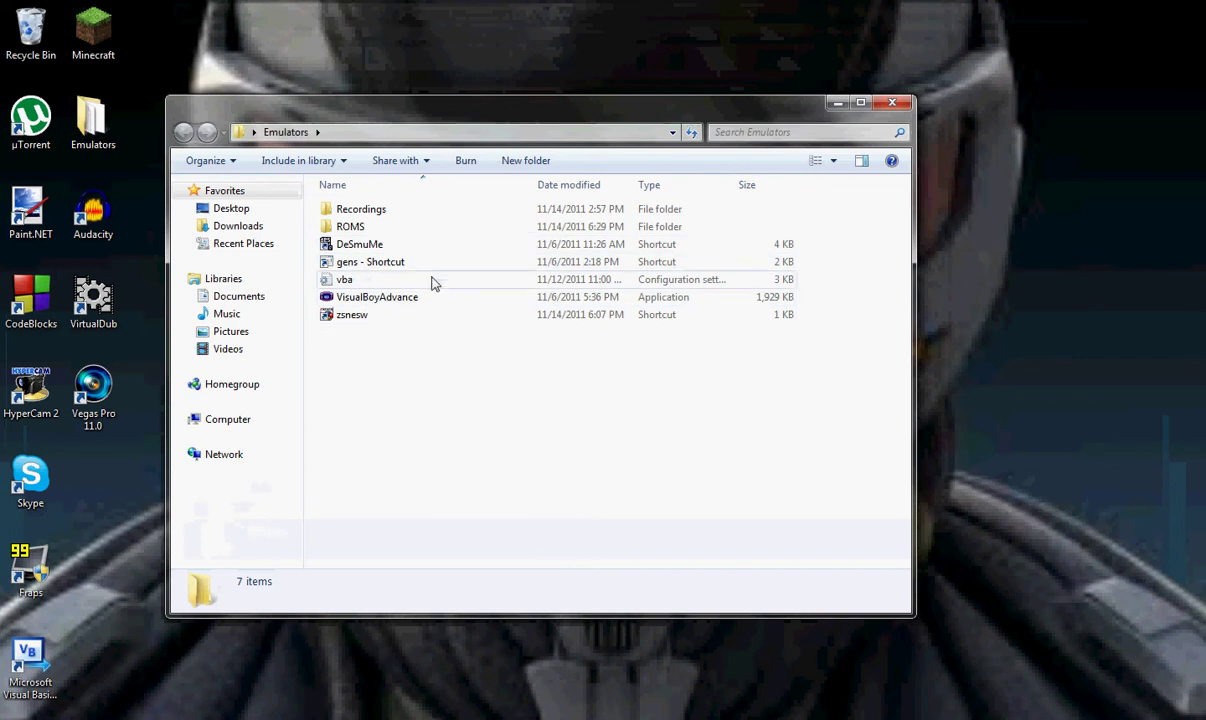
- Look over the emulators in the Emulators folder and open its ROMS subfolder
drag(421, 376, 390, 415)
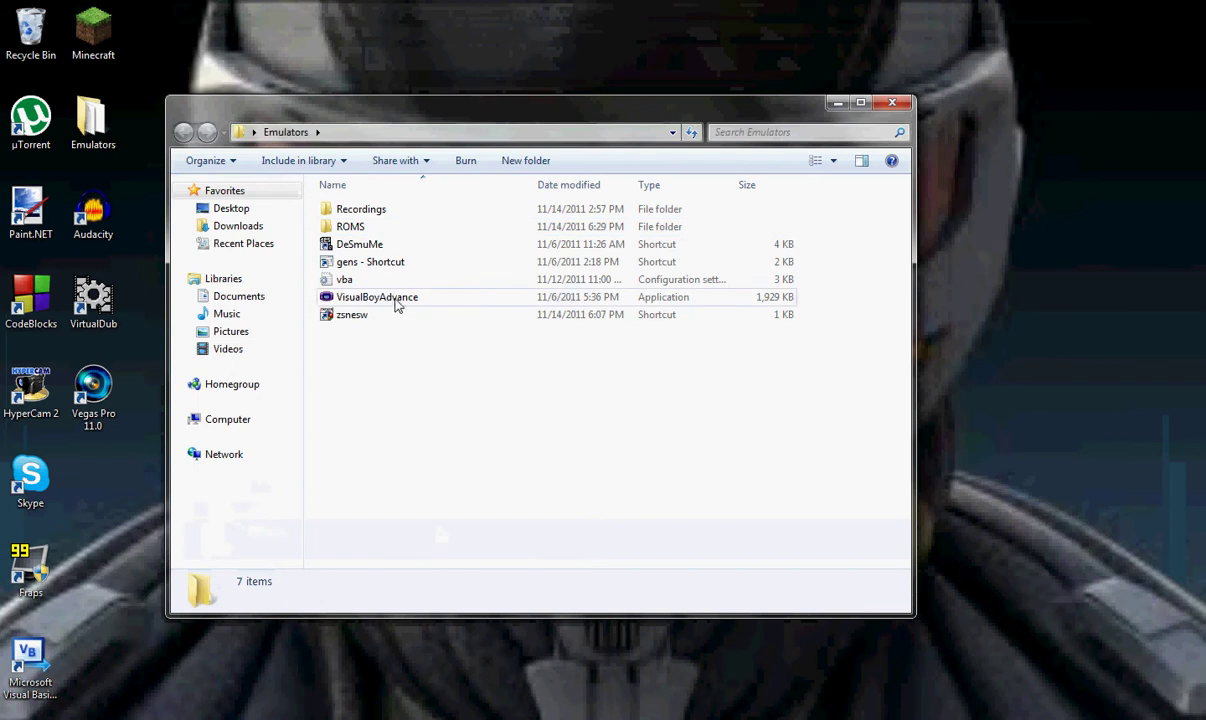
click(358, 244)
click(370, 316)
click(368, 248)
click(408, 390)
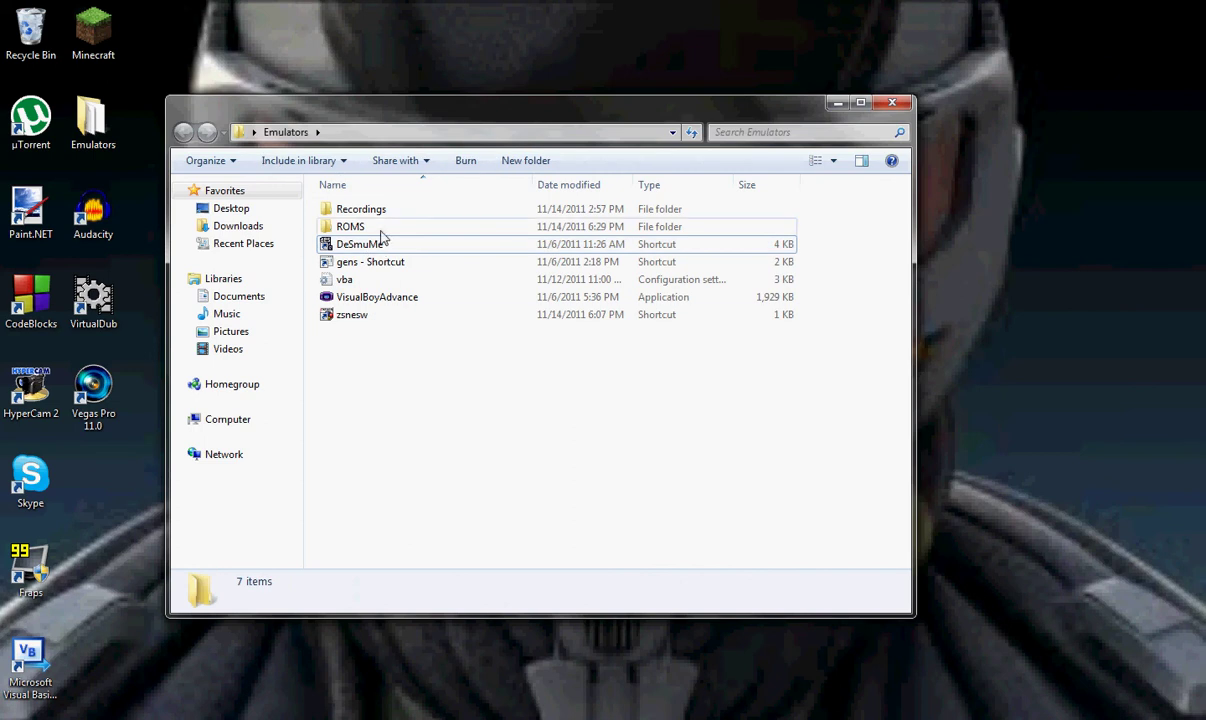
double_click(378, 228)
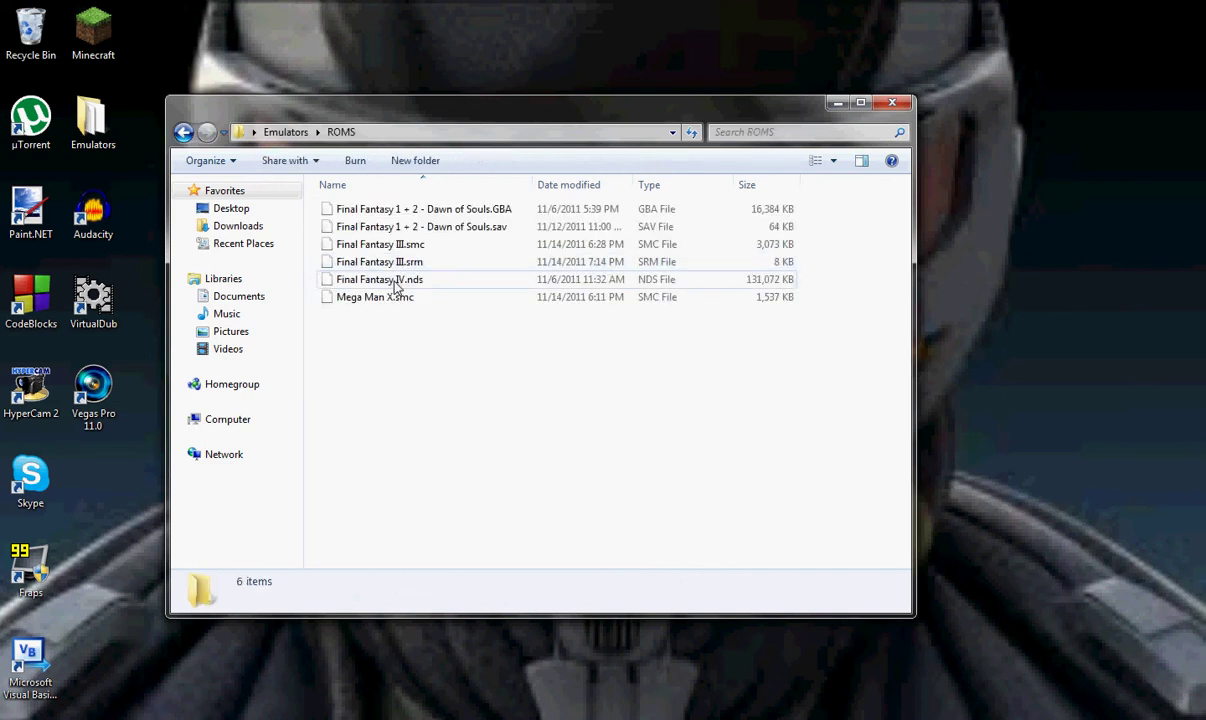
drag(430, 358, 325, 398)
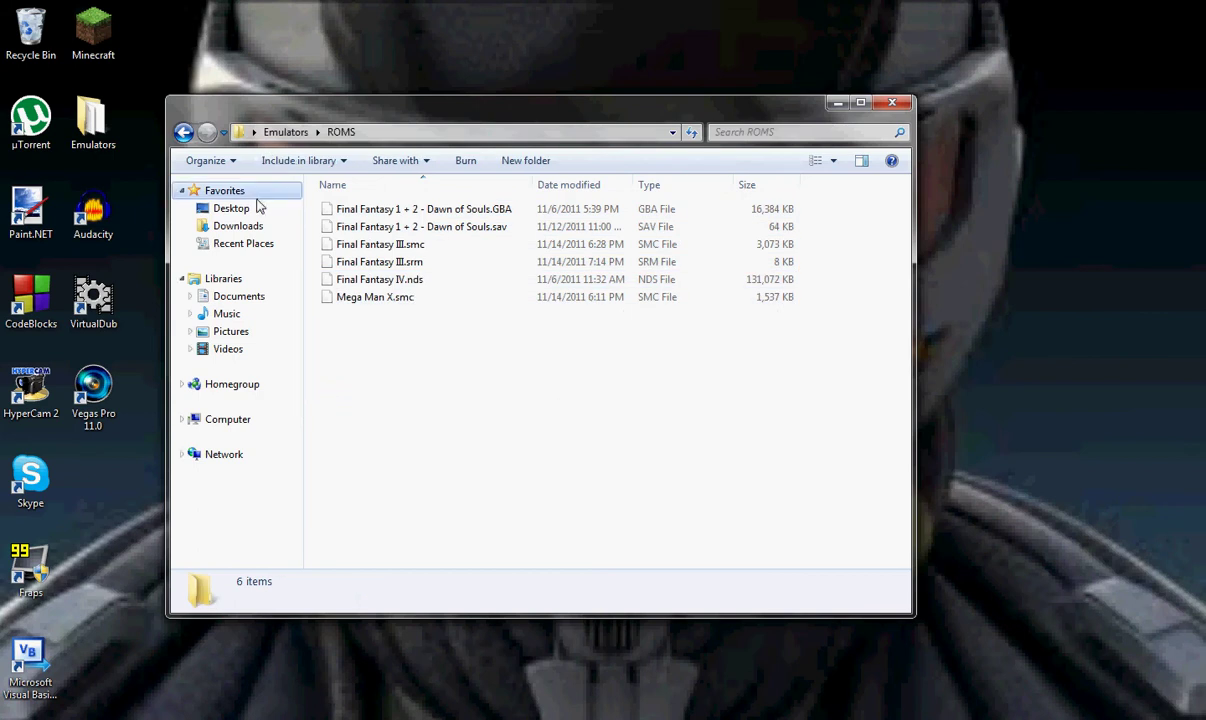
- Return from ROMS to the Emulators folder and close both the Emulators and VisualBoyAdvance-1.8.0-beta3 windows
click(358, 209)
click(460, 369)
click(184, 134)
drag(307, 117, 285, 119)
click(816, 104)
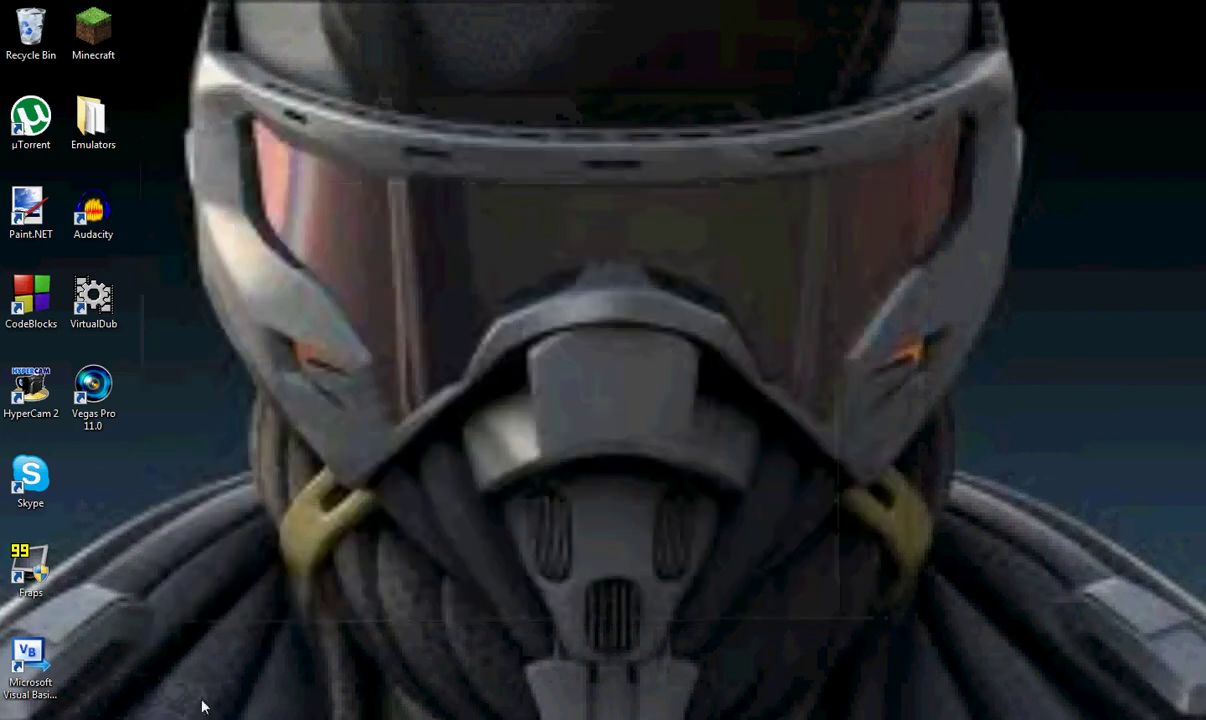
mouse_move(196, 715)
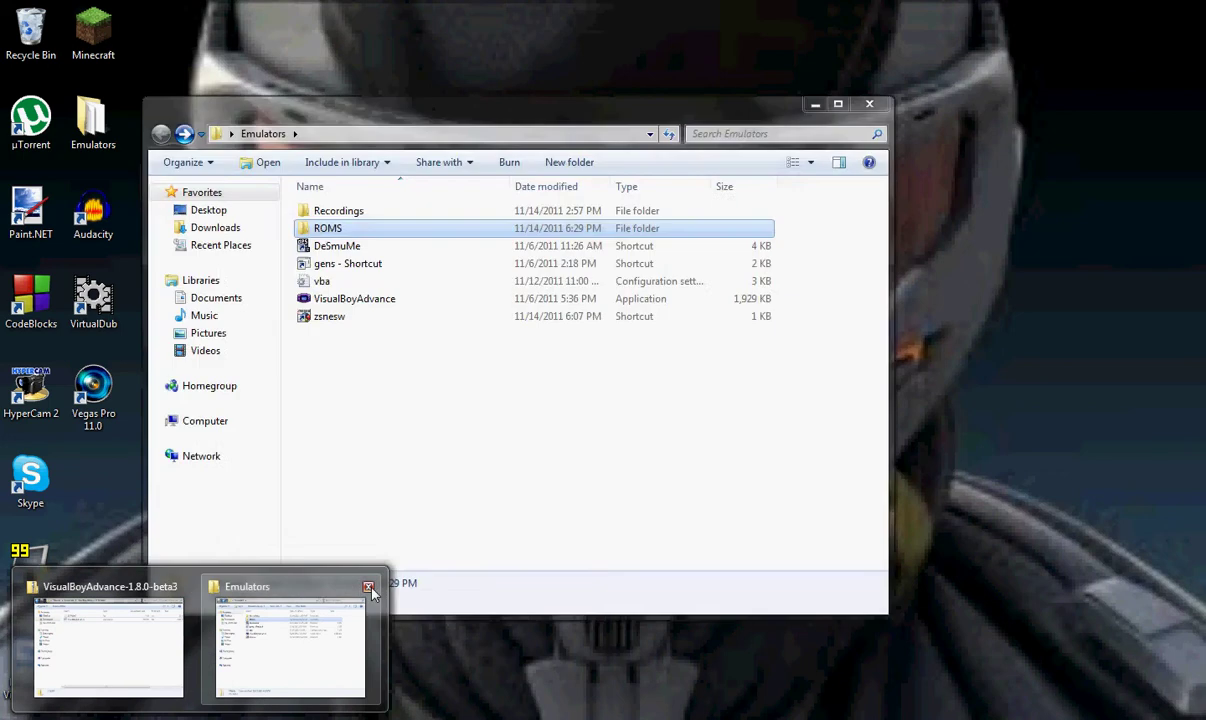
click(368, 586)
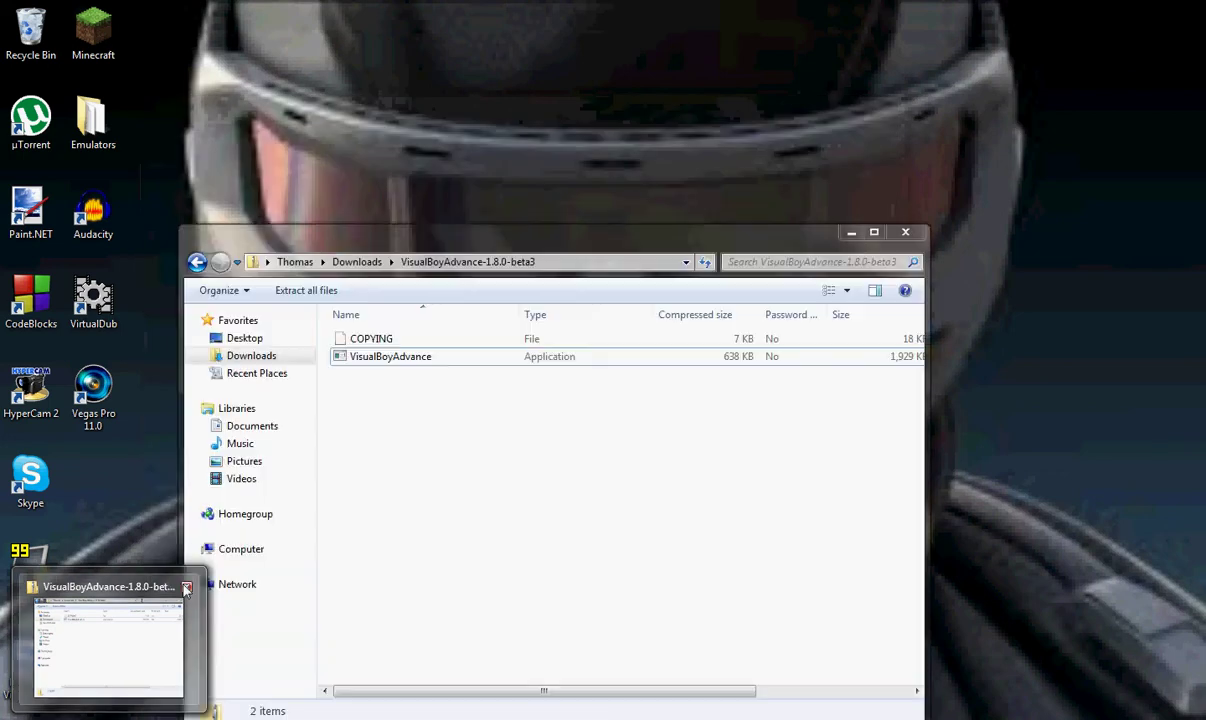
click(186, 588)
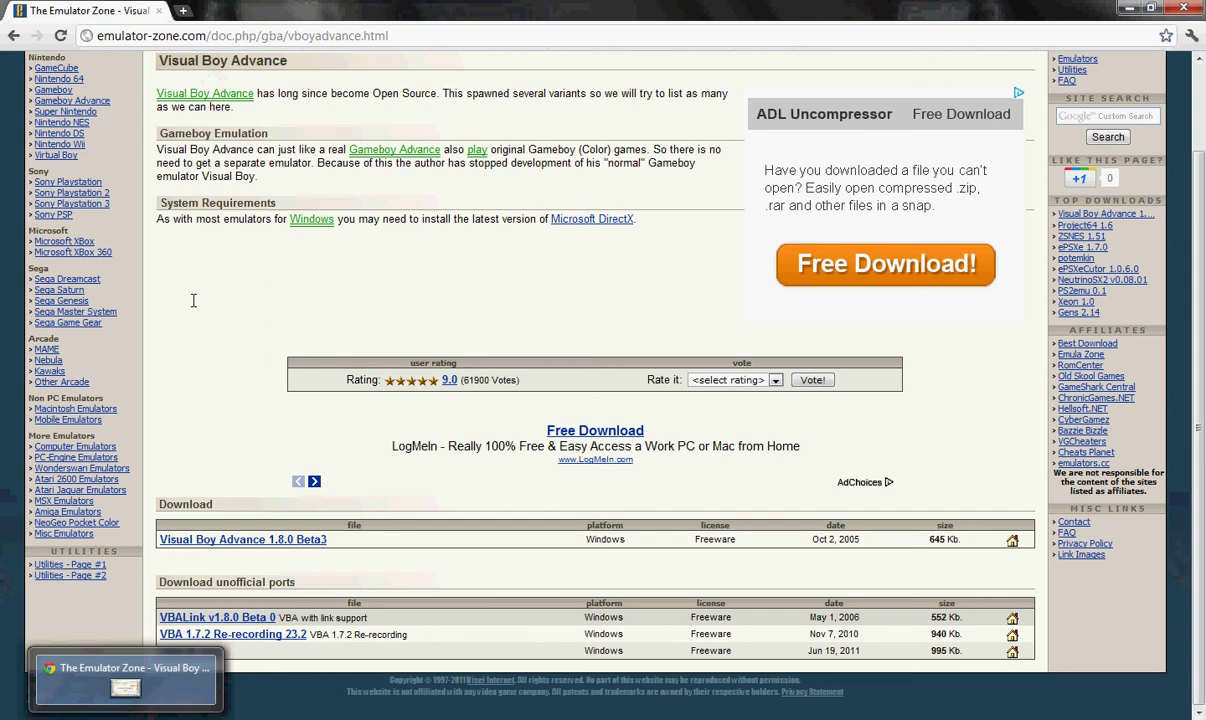
- Switch to the browser and go to google.com
click(110, 655)
click(406, 37)
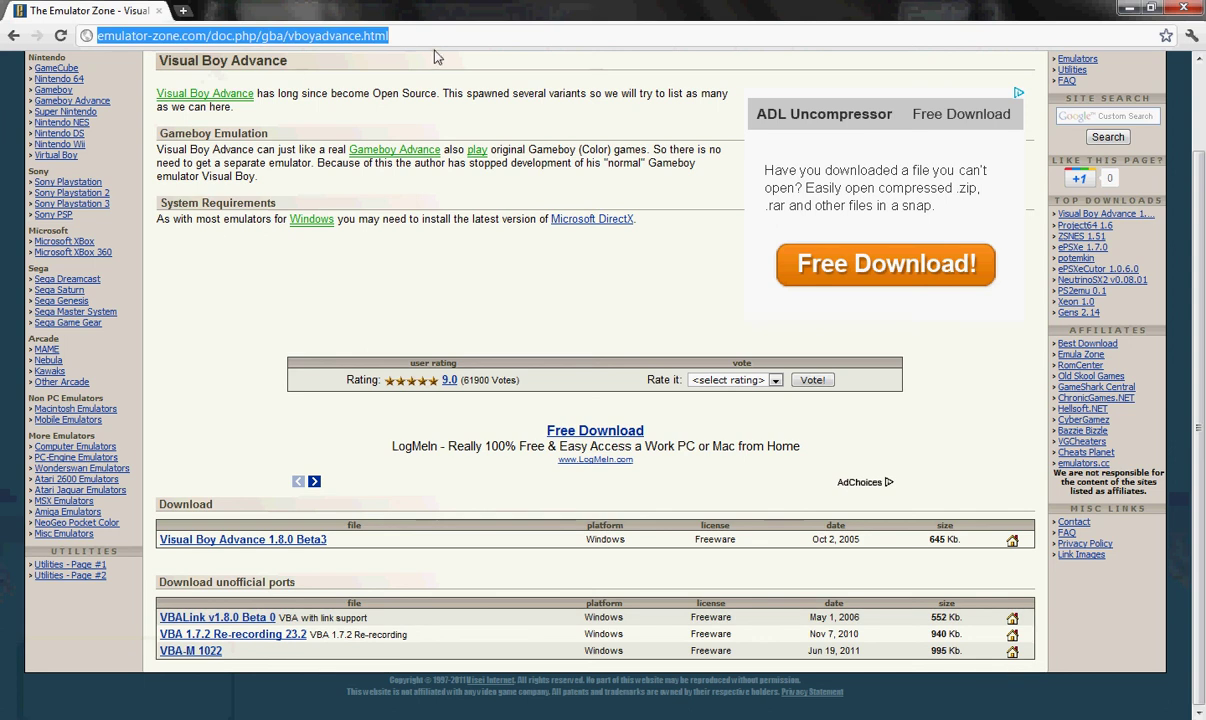
text(google.com)
key(Return)
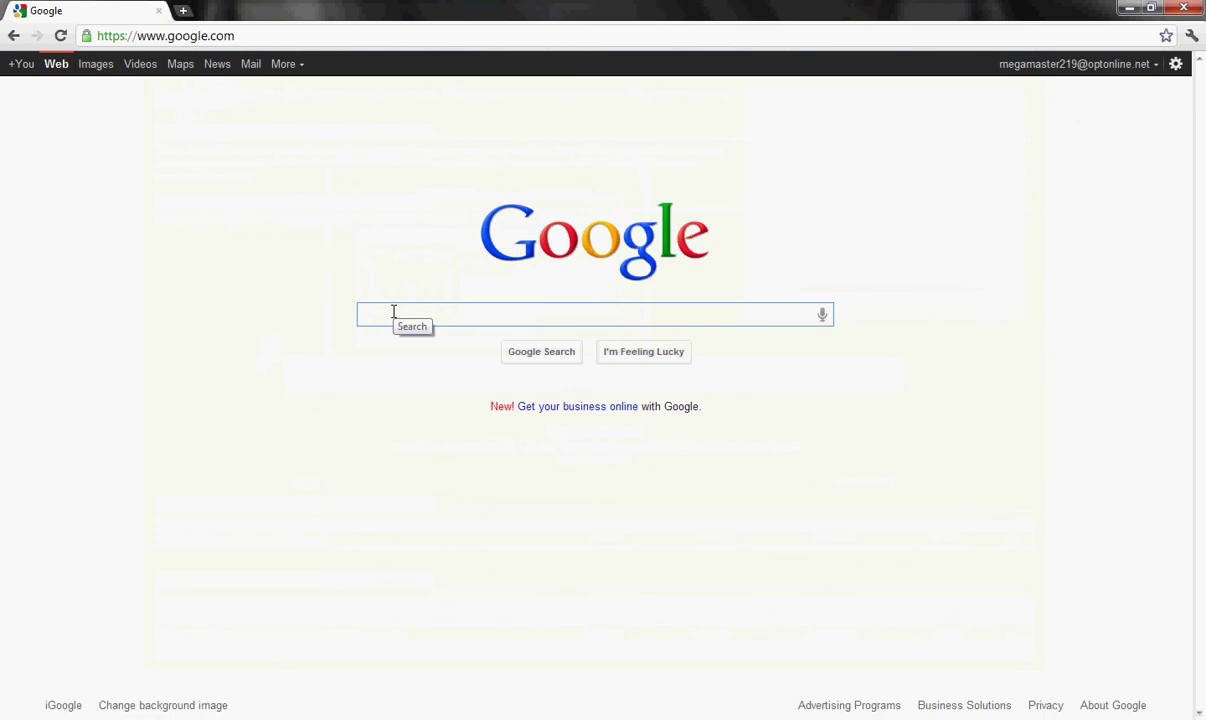
- Search Google for "Final fantasy 1 GBA Advance ROM" and open CoolROM's Final Fantasy 1 + 2 - Dawn of Souls page
text(Final)
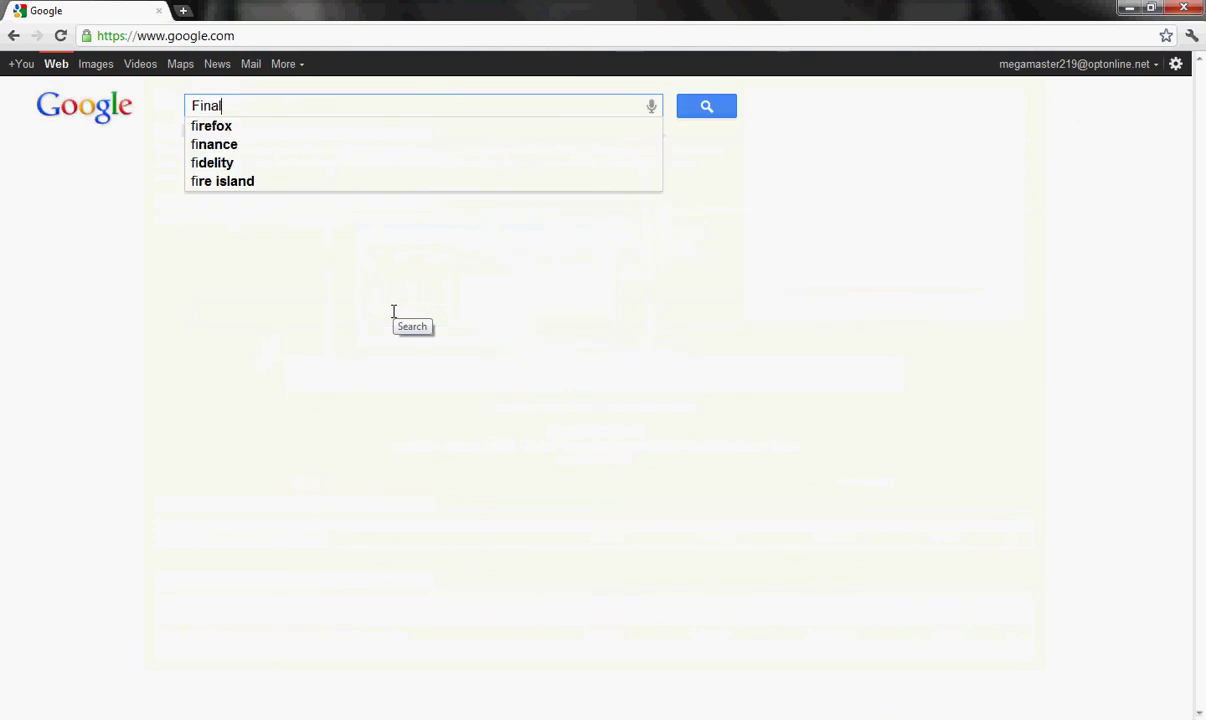
text( Fantasy )
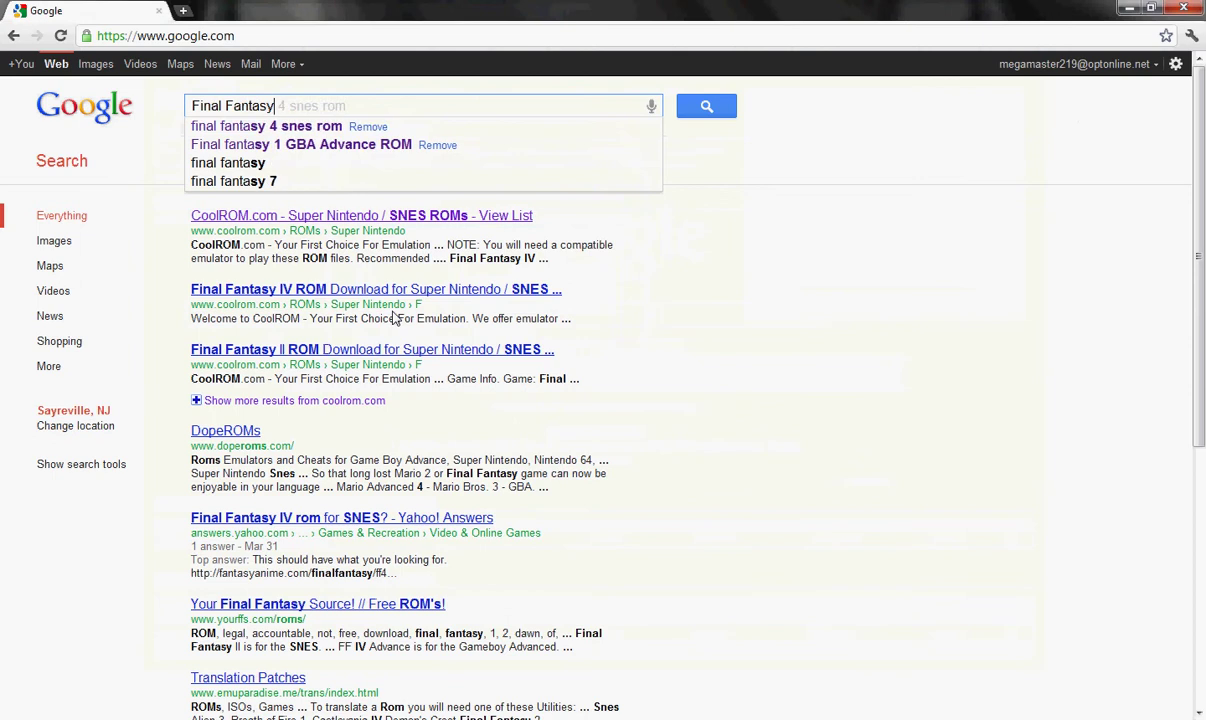
text(1)
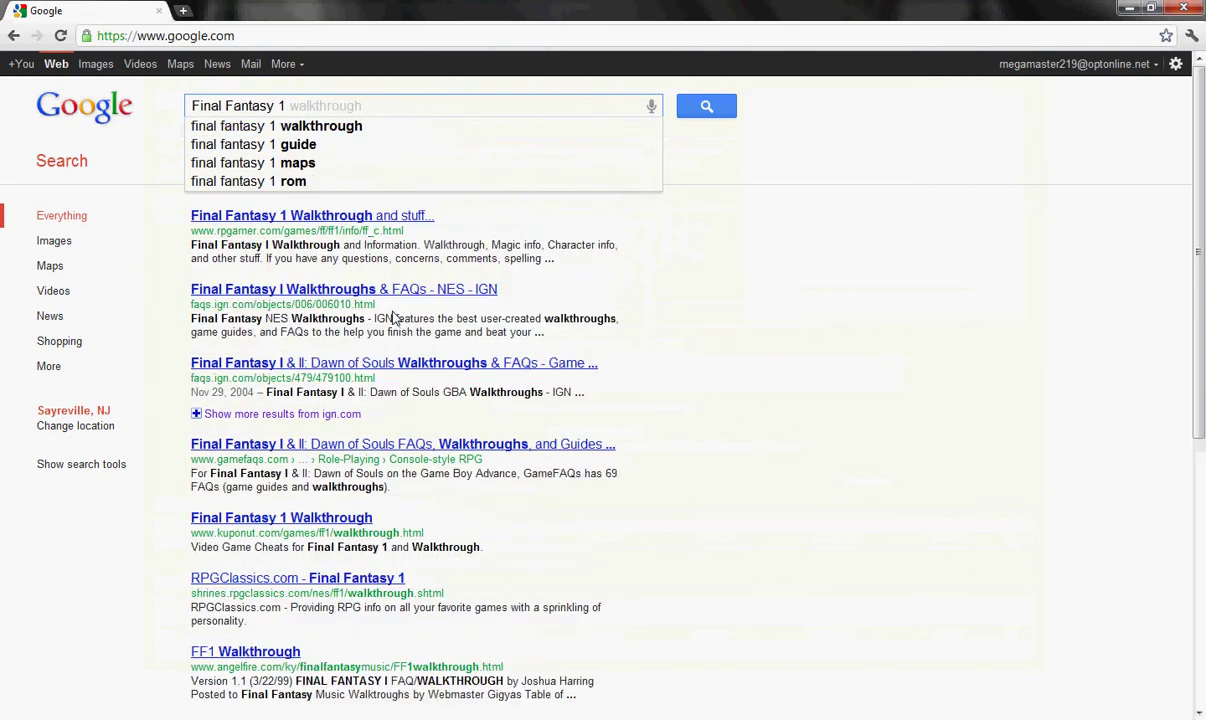
key(BackSpace)
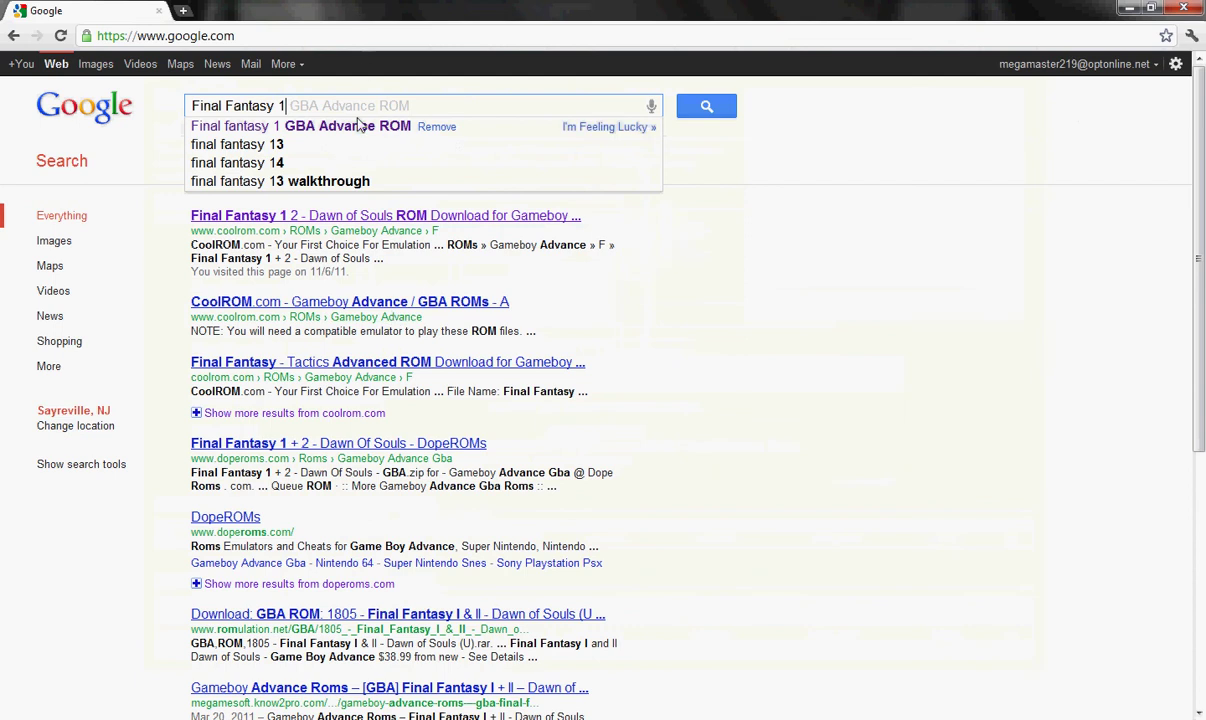
click(345, 125)
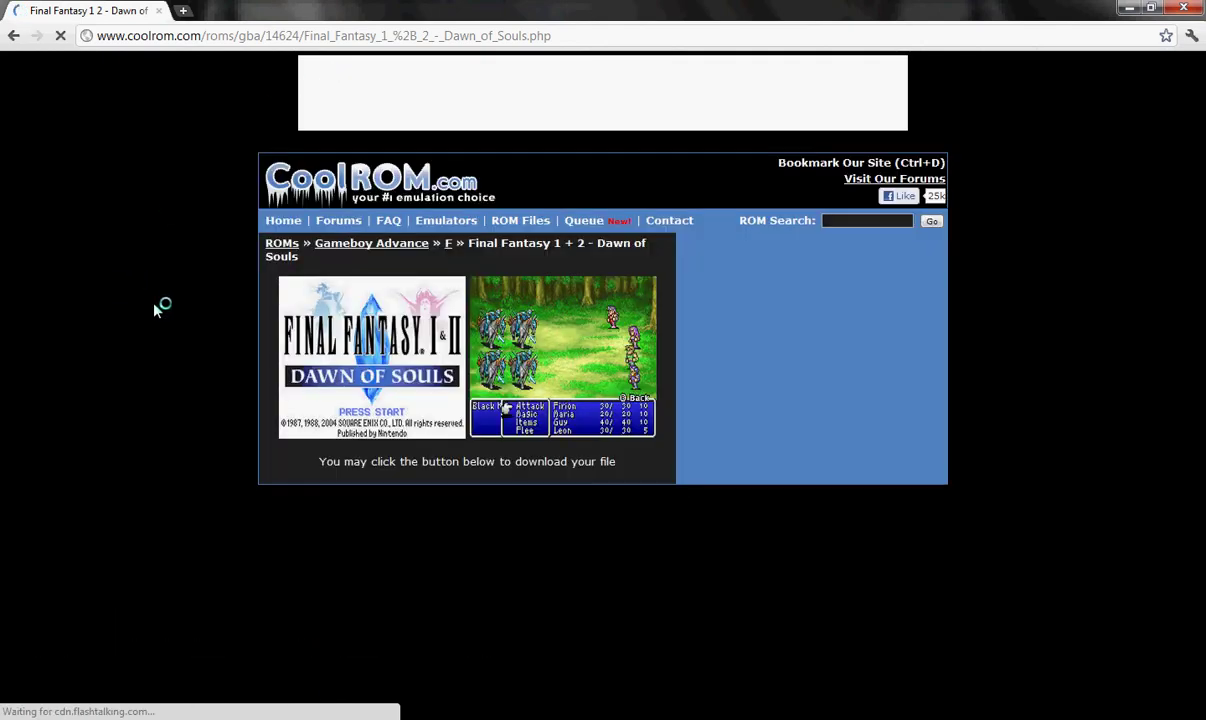
- Examine the download options on the Final Fantasy 1 + 2 - Dawn of Souls page and minimize the browser
scroll(200, 345, down, 1)
scroll(320, 370, down, 1)
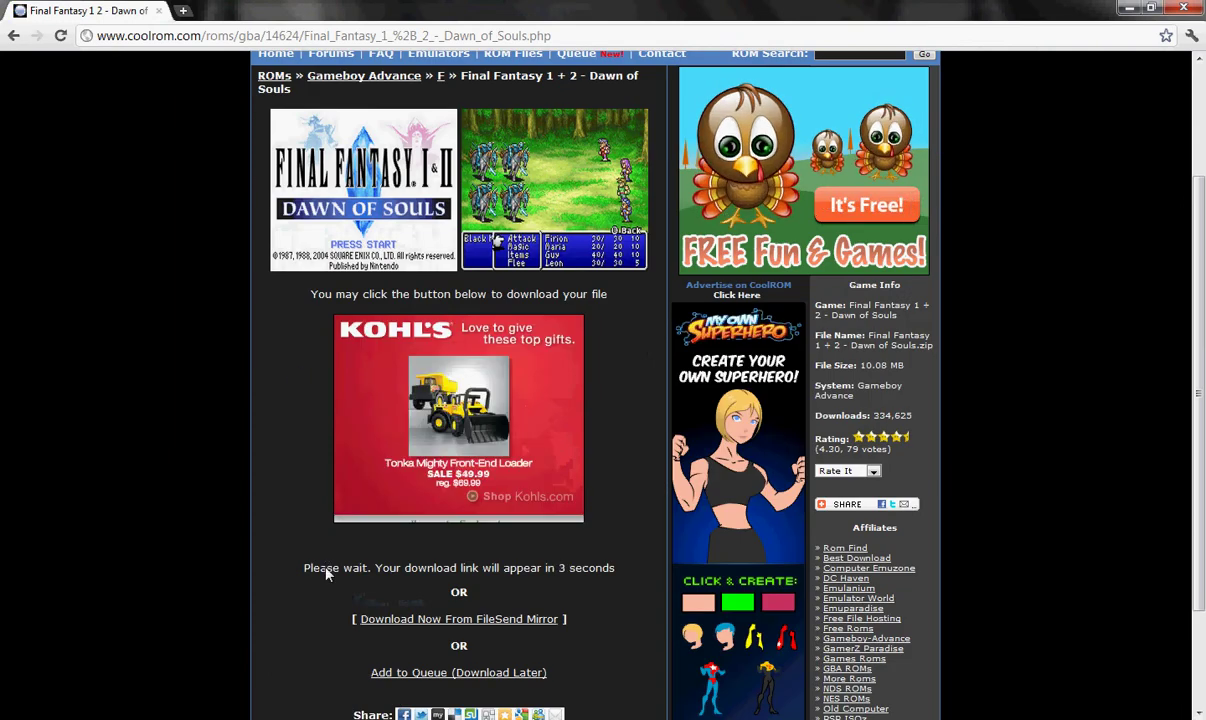
scroll(161, 336, up, 2)
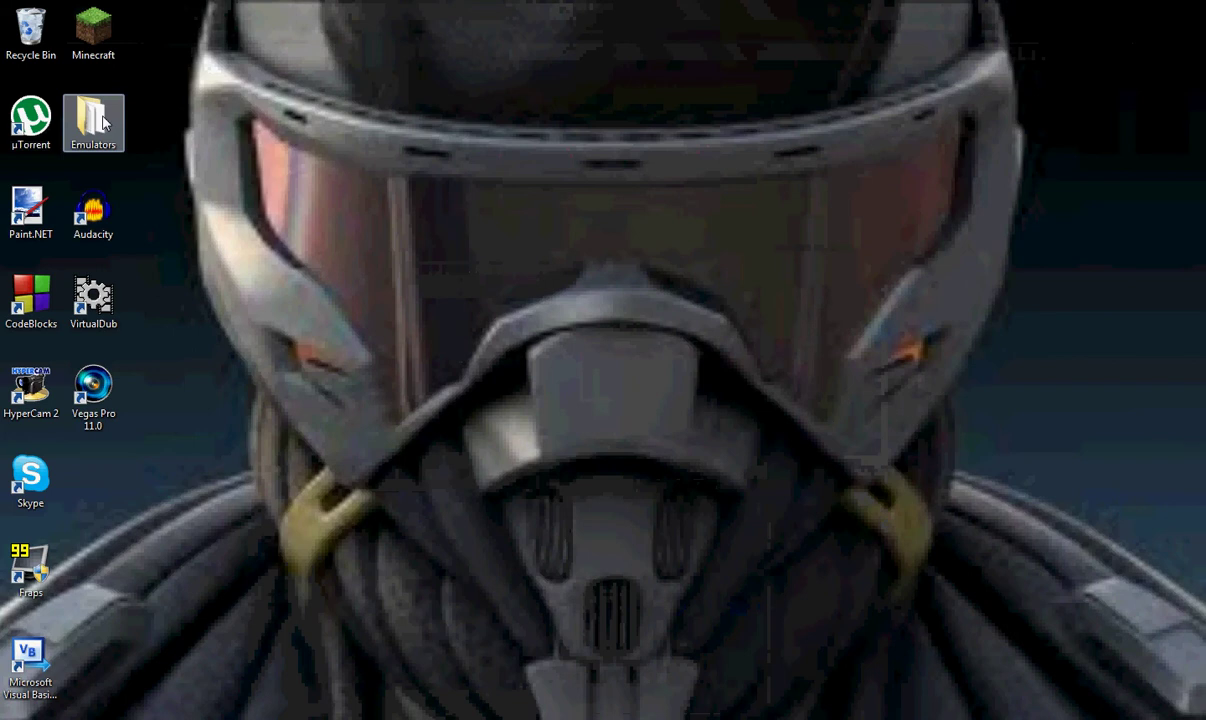
drag(262, 487, 376, 412)
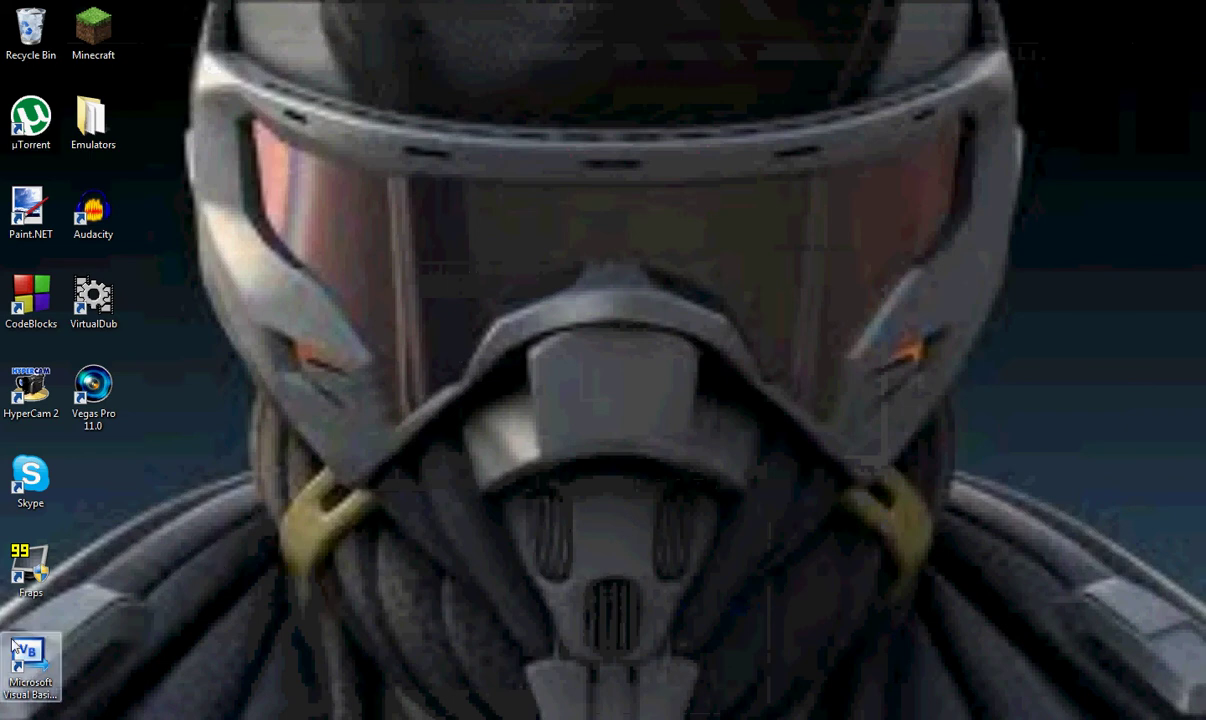
drag(249, 407, 224, 116)
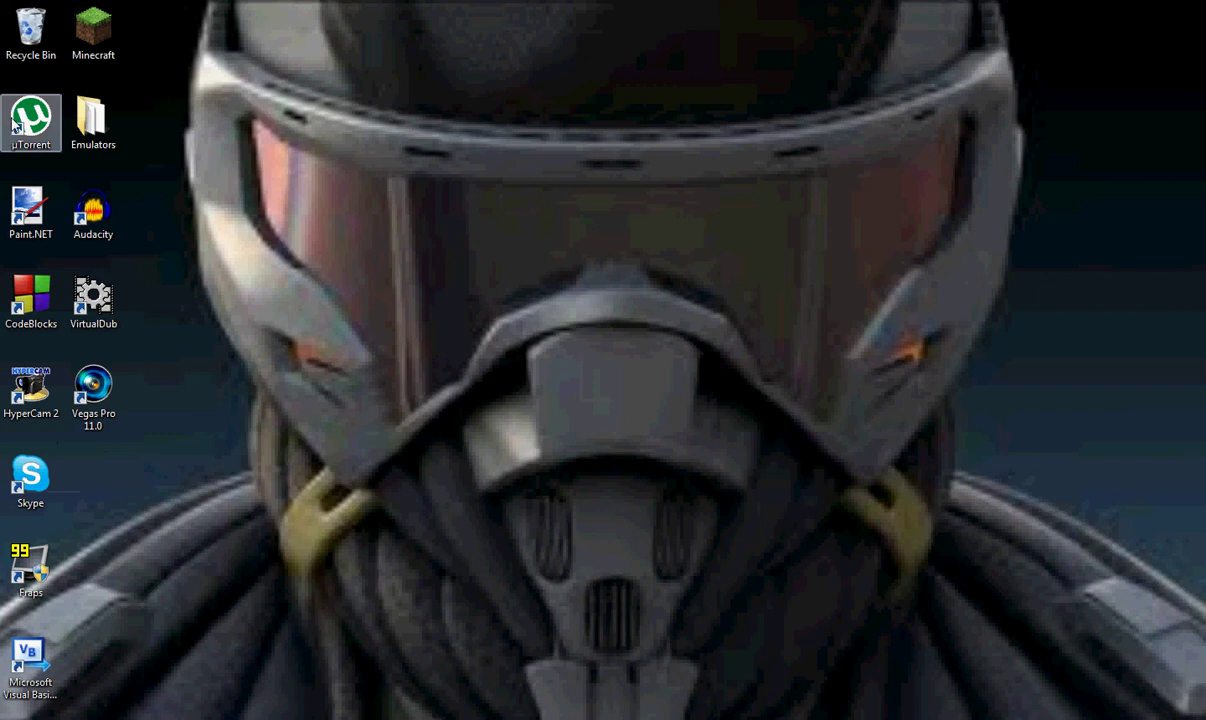
- Open the Emulators folder on the desktop and enter its ROMS subfolder
double_click(86, 128)
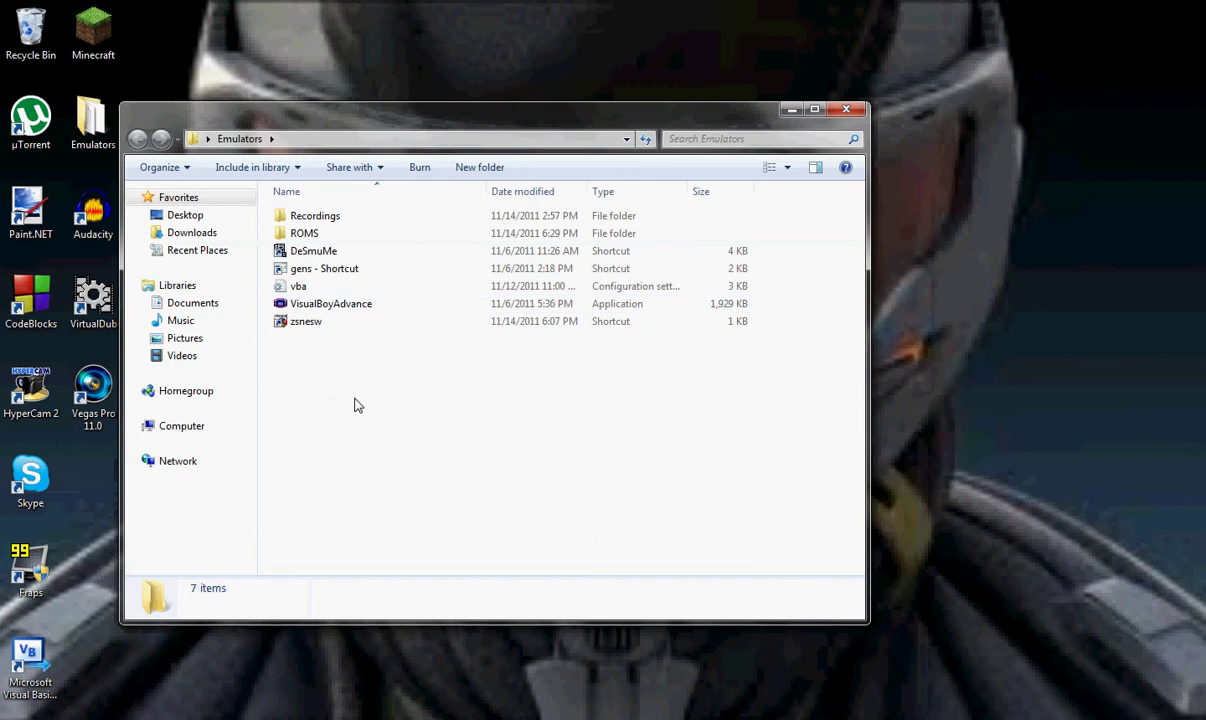
mouse_move(353, 405)
mouse_down()
mouse_move(277, 237)
mouse_move(350, 402)
mouse_up()
double_click(310, 234)
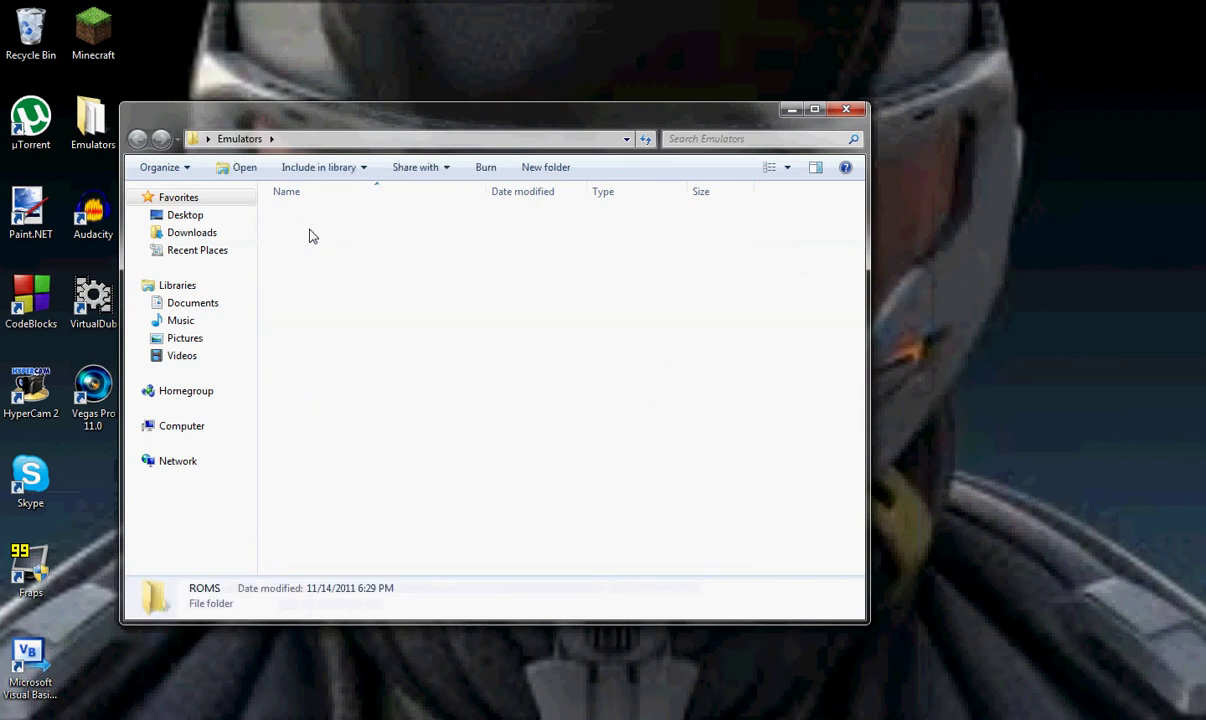
click(310, 234)
click(285, 350)
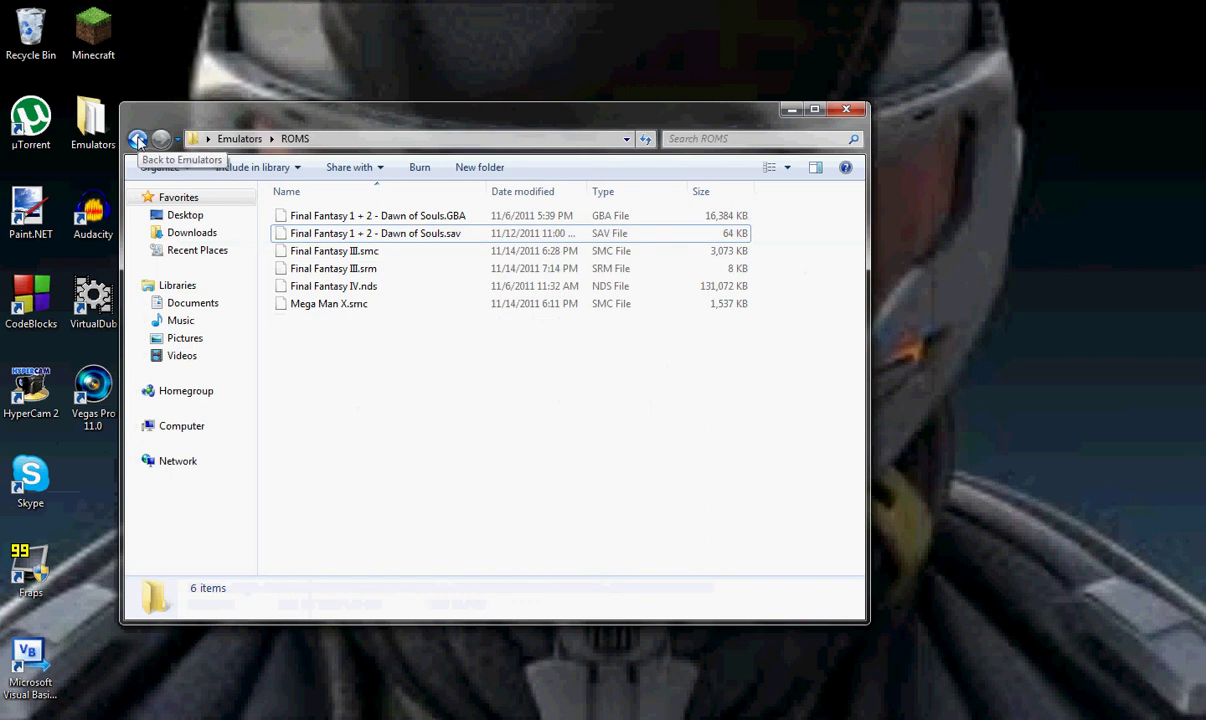
- Point out the Final Fantasy 1 + 2 - Dawn of Souls.sav file and return to the Emulators folder
click(373, 235)
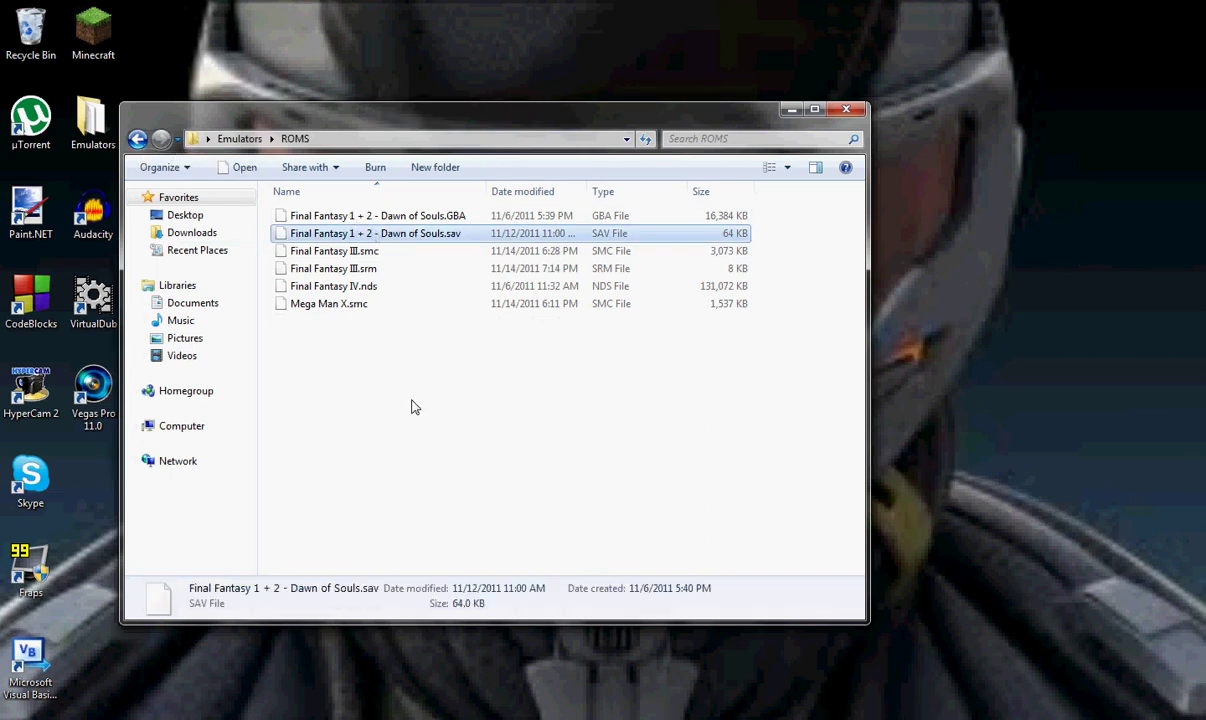
click(414, 408)
click(413, 236)
click(392, 378)
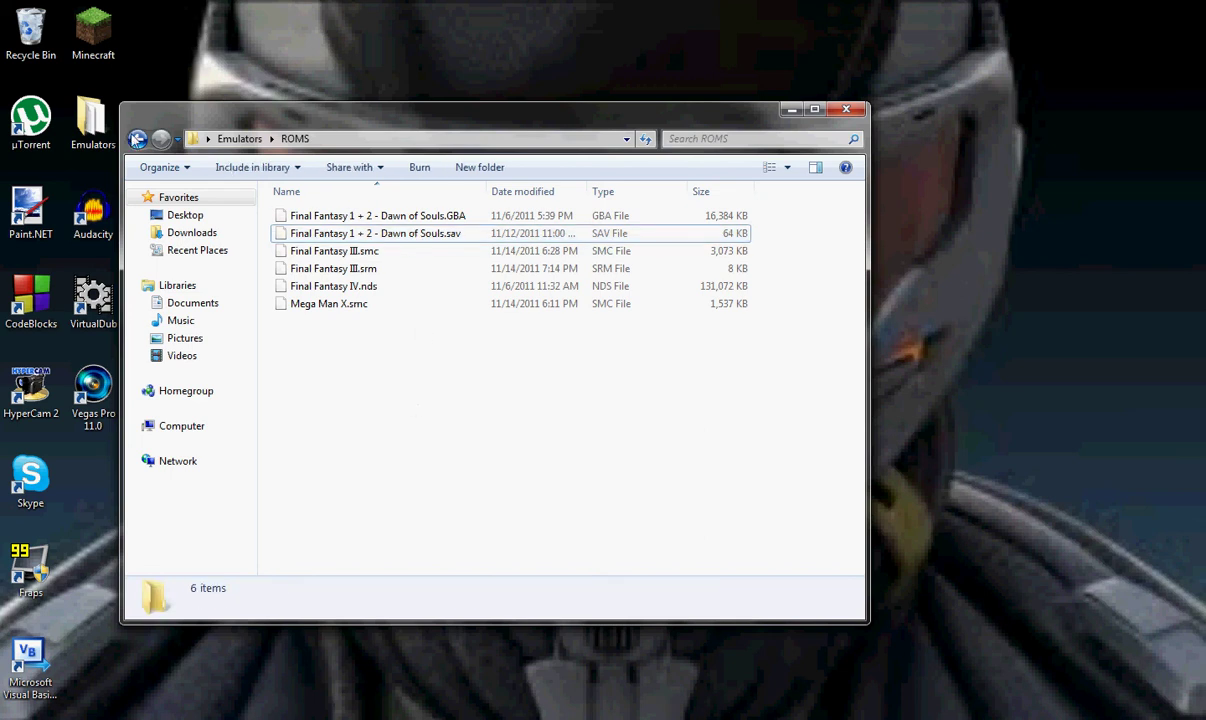
click(137, 140)
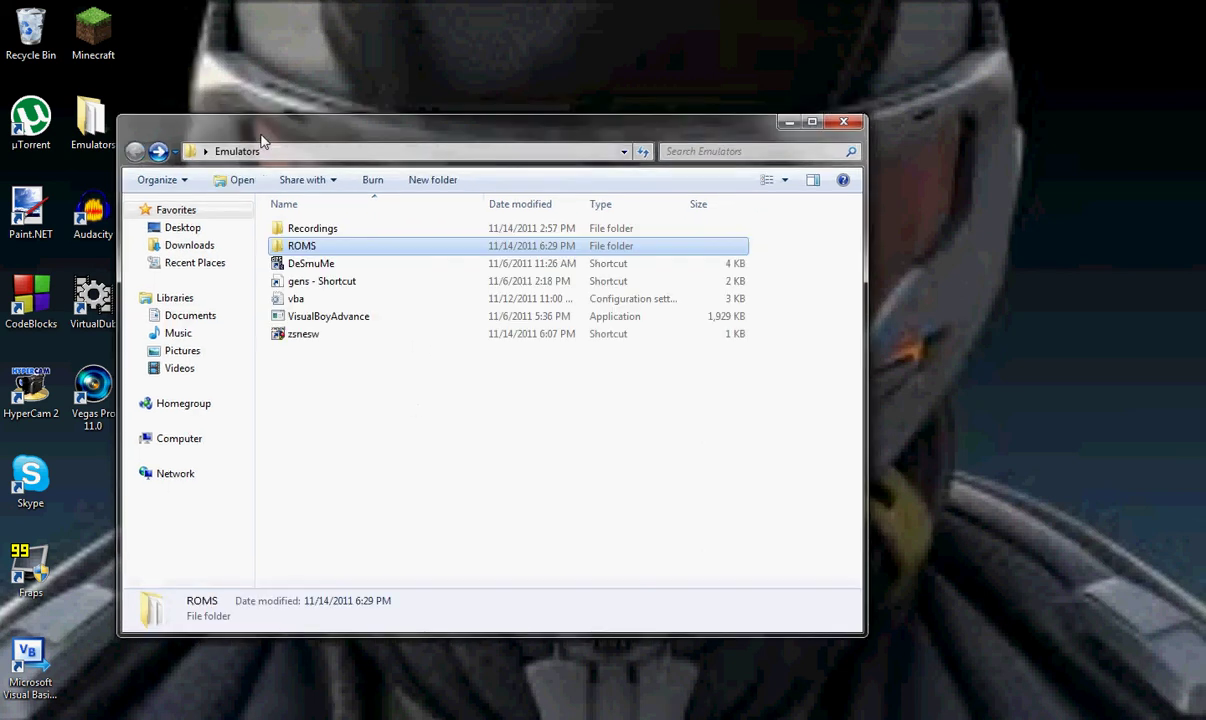
- Launch VisualBoyAdvance from the Emulators folder and maximize the emulator window
drag(263, 138, 249, 183)
drag(306, 451, 309, 420)
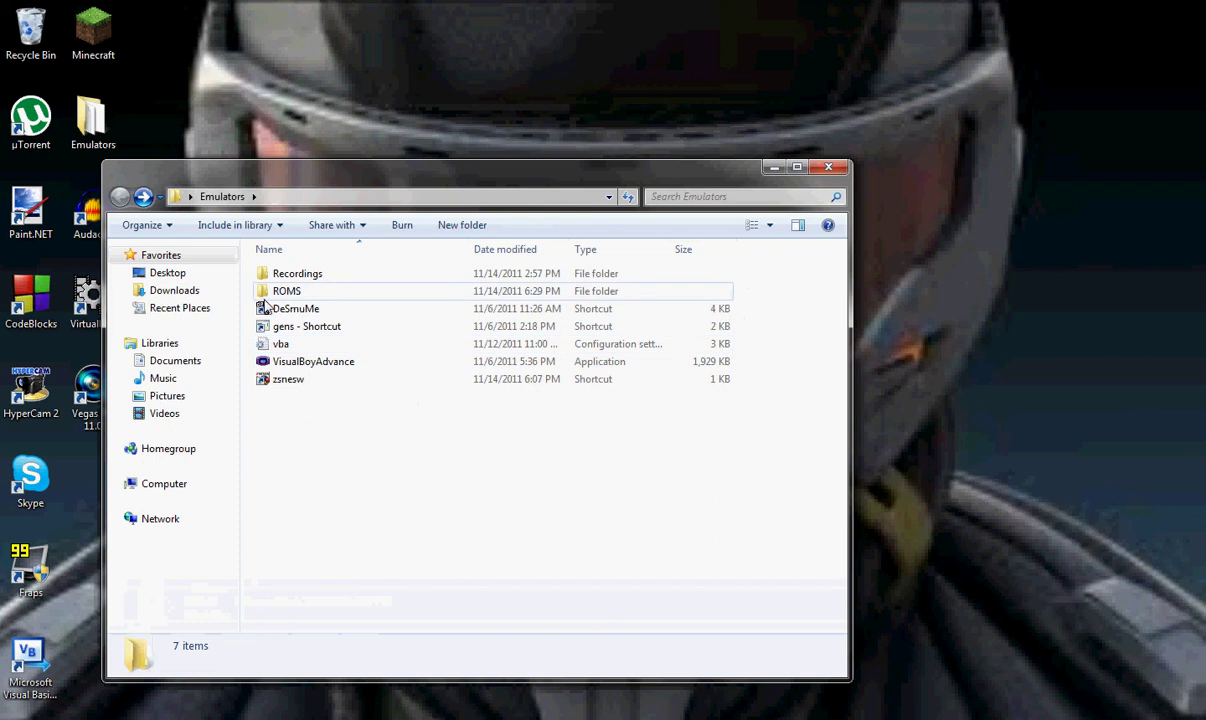
double_click(300, 361)
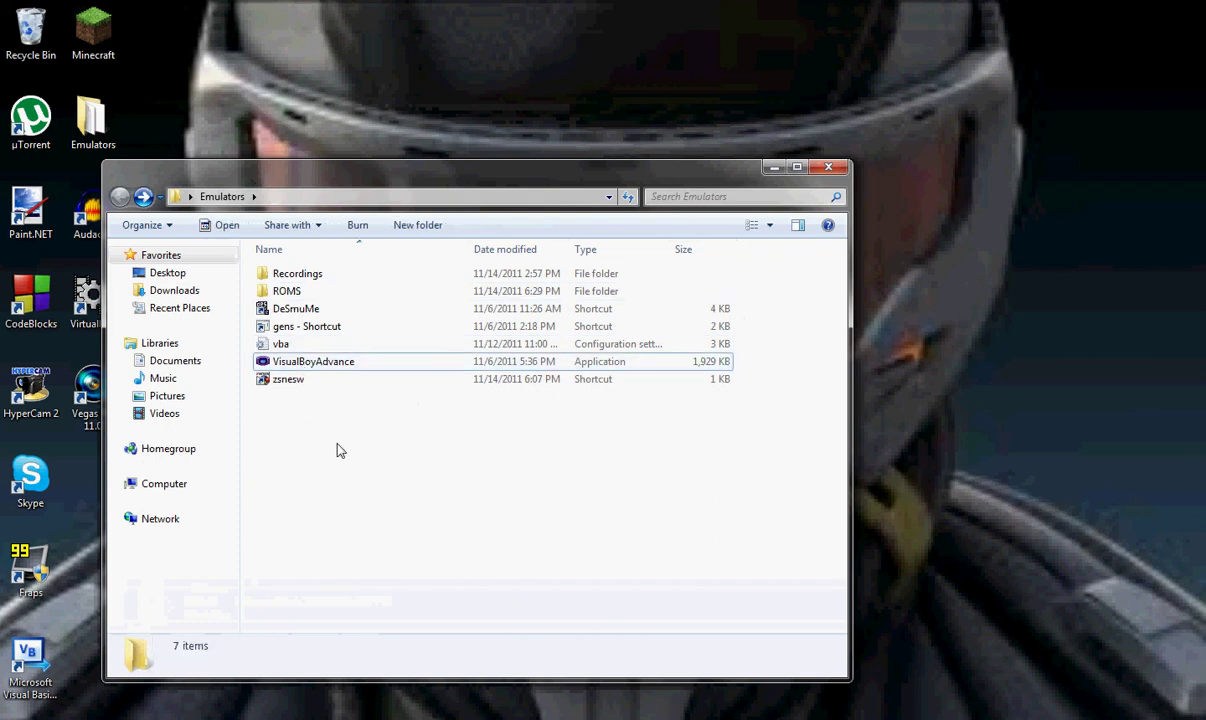
double_click(406, 364)
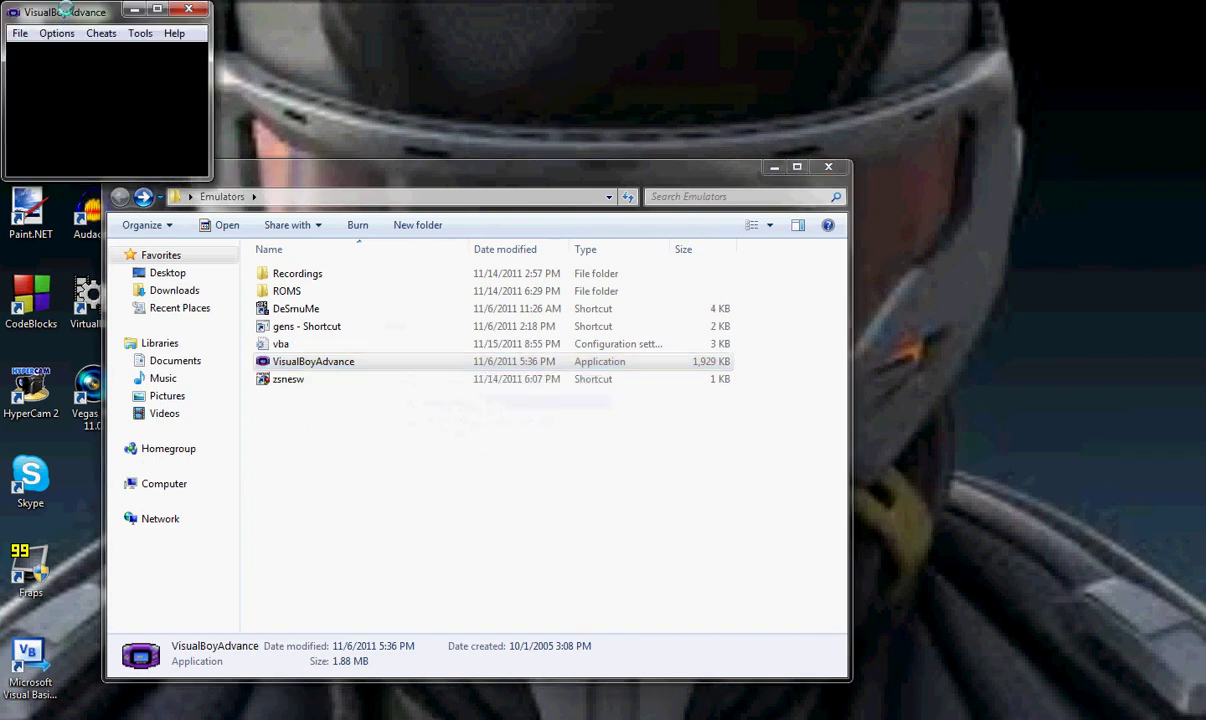
drag(72, 13, 105, 37)
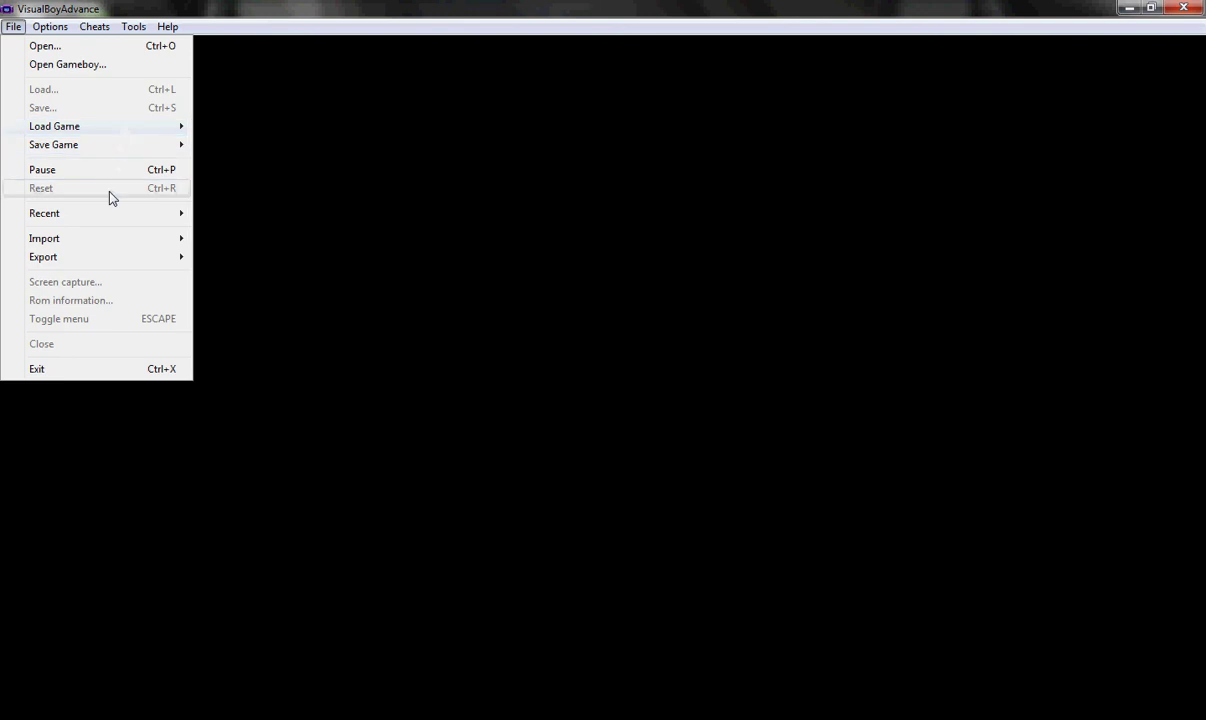
- Load the ROM file Final Fantasy 1 + 2 - Dawn of Souls.GBA from the ROMS folder into the emulator
click(42, 47)
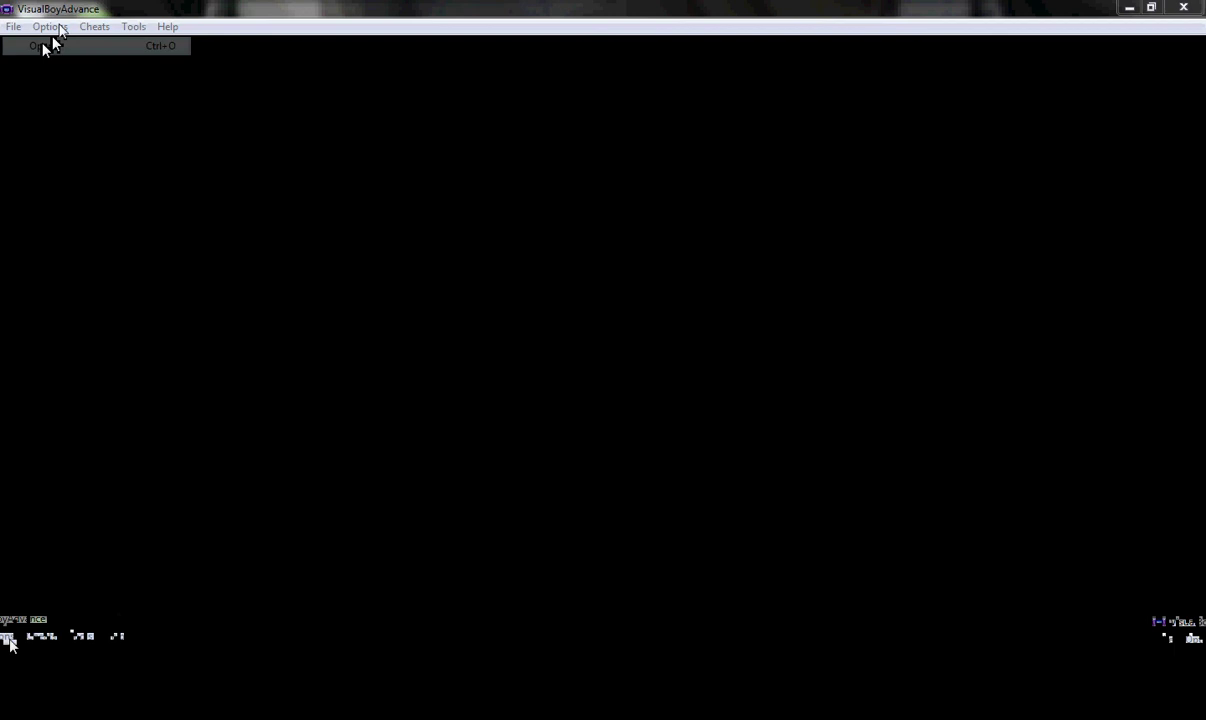
drag(553, 200, 484, 191)
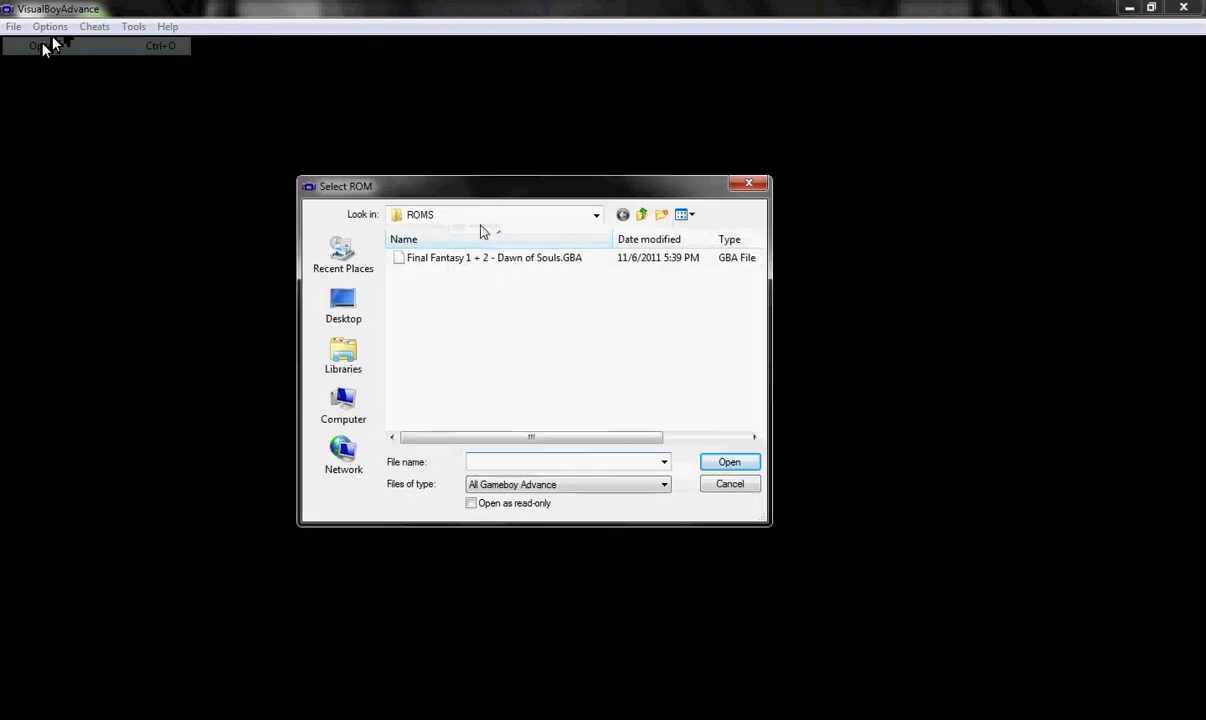
click(490, 259)
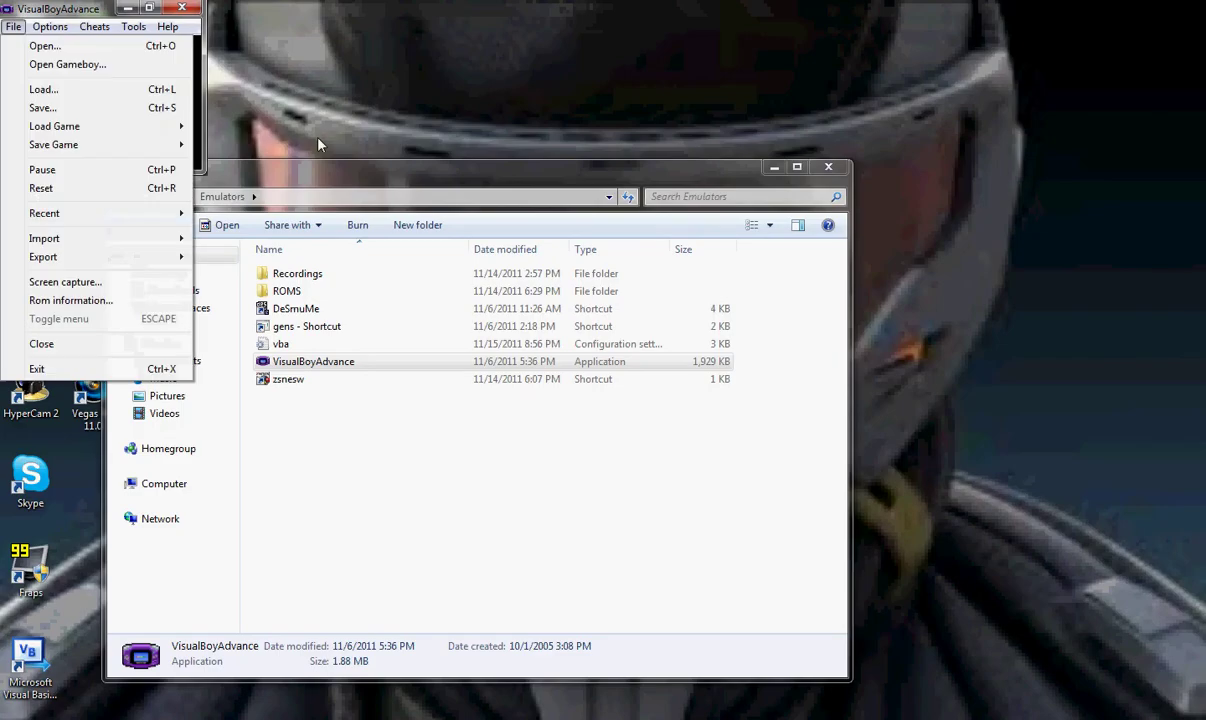
- Move the running game's small window over the Emulators folder and close the emulator
mouse_move(167, 26)
click(80, 9)
drag(80, 9, 116, 37)
click(189, 33)
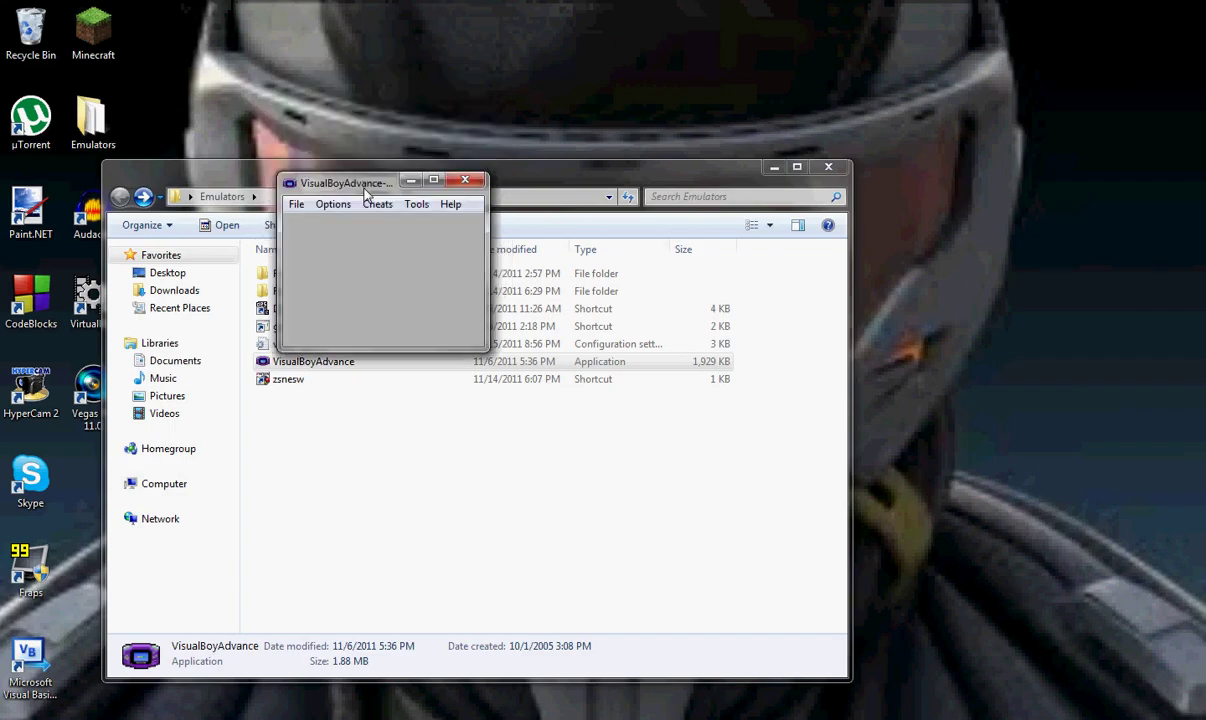
drag(357, 199, 474, 284)
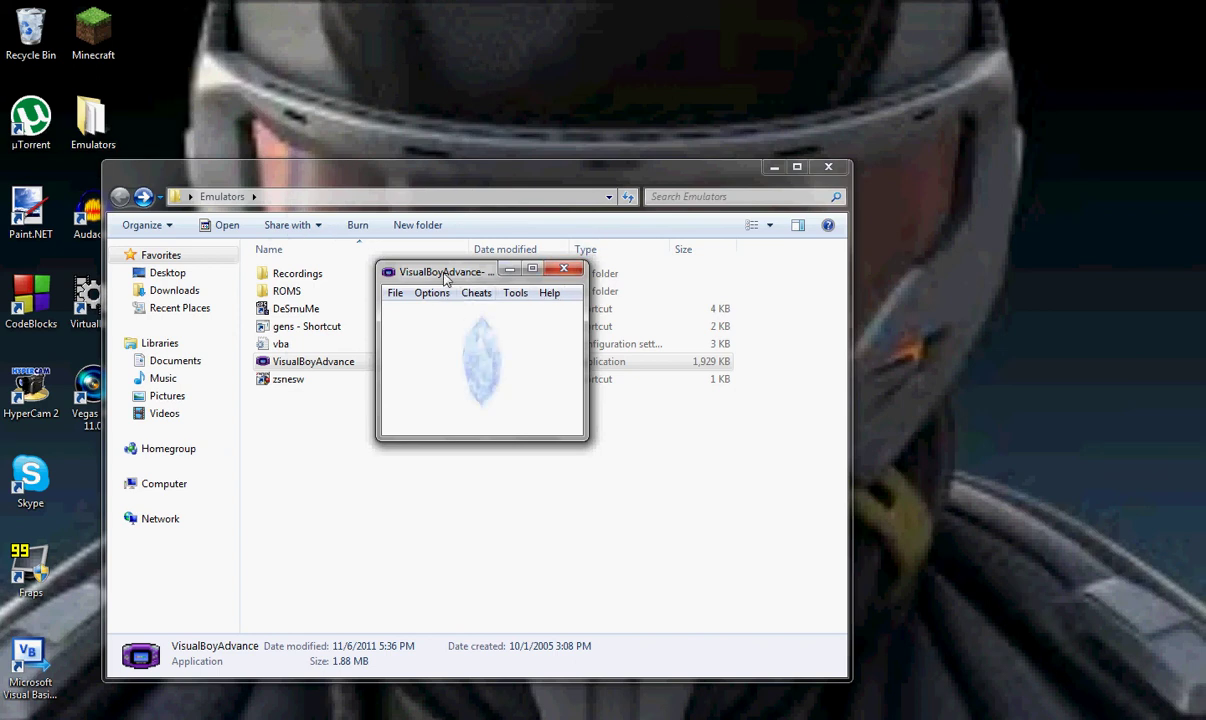
drag(438, 274, 306, 240)
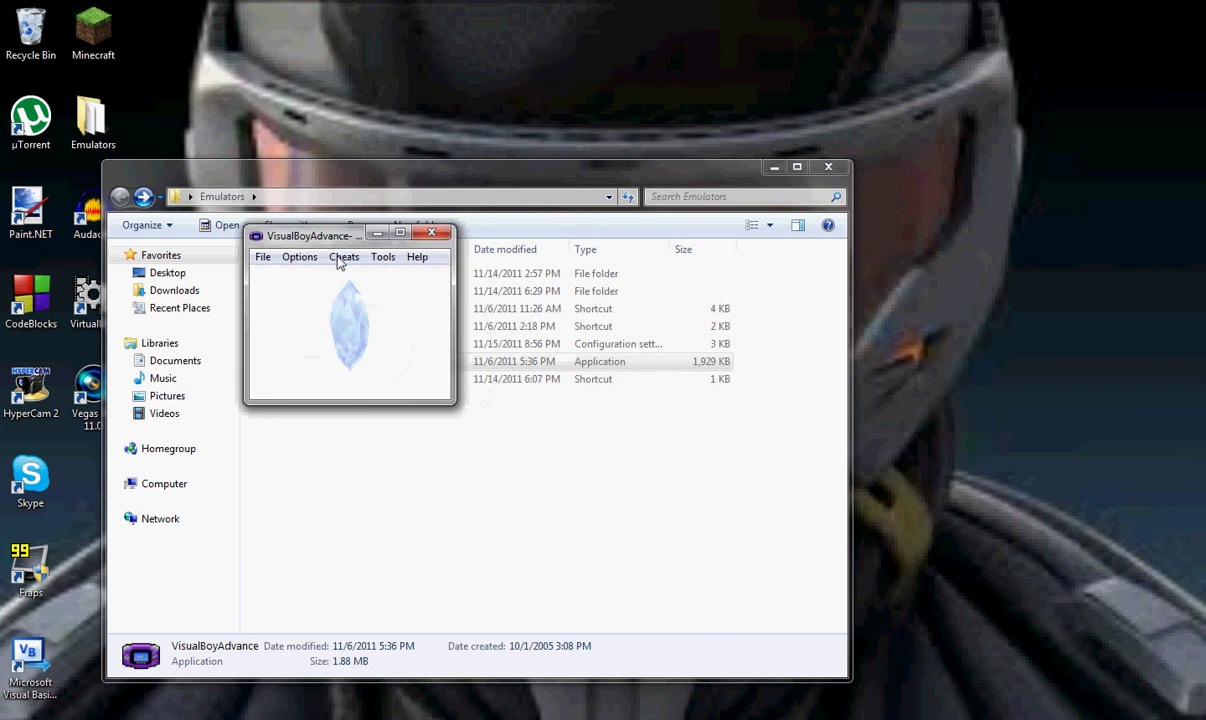
drag(428, 243, 421, 237)
click(421, 243)
mouse_move(370, 188)
mouse_down()
mouse_move(385, 183)
mouse_move(396, 248)
mouse_move(320, 183)
mouse_move(351, 186)
mouse_up()
click(414, 488)
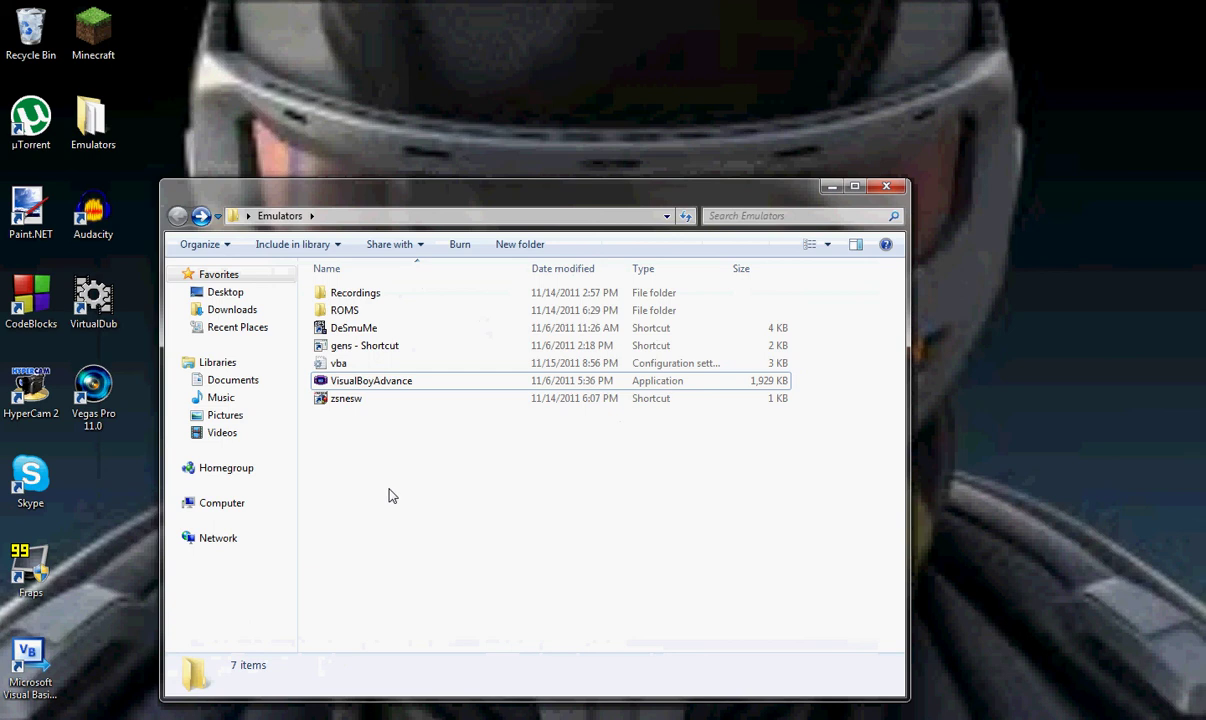
drag(381, 463, 395, 484)
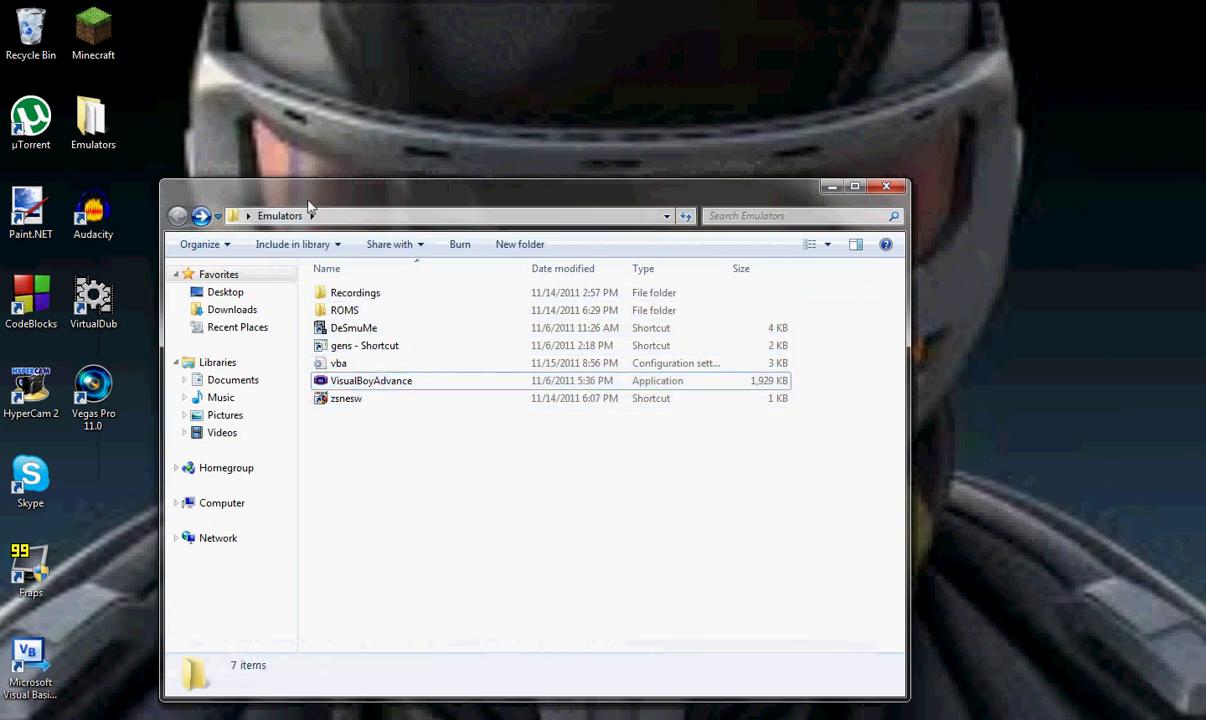
drag(310, 208, 210, 248)
drag(342, 506, 278, 497)
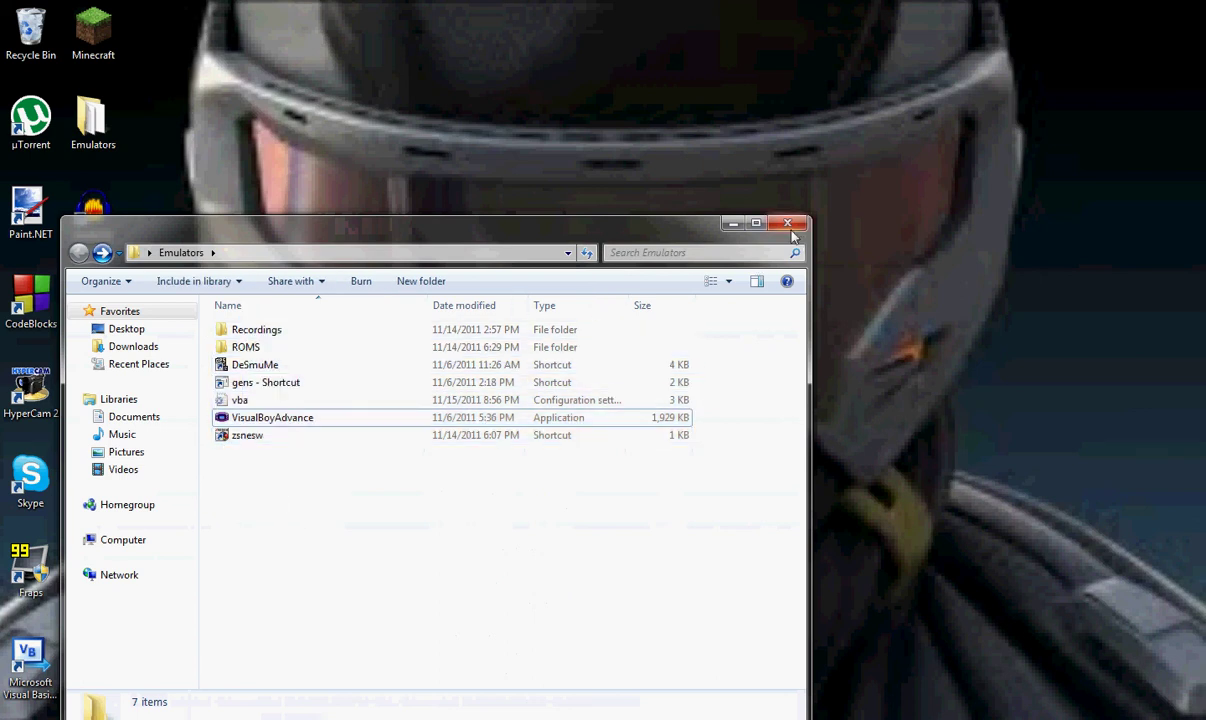
- Minimize the Emulators window, switch back to the CoolROM page in the browser and select its web address
click(733, 222)
key(alt+Tab)
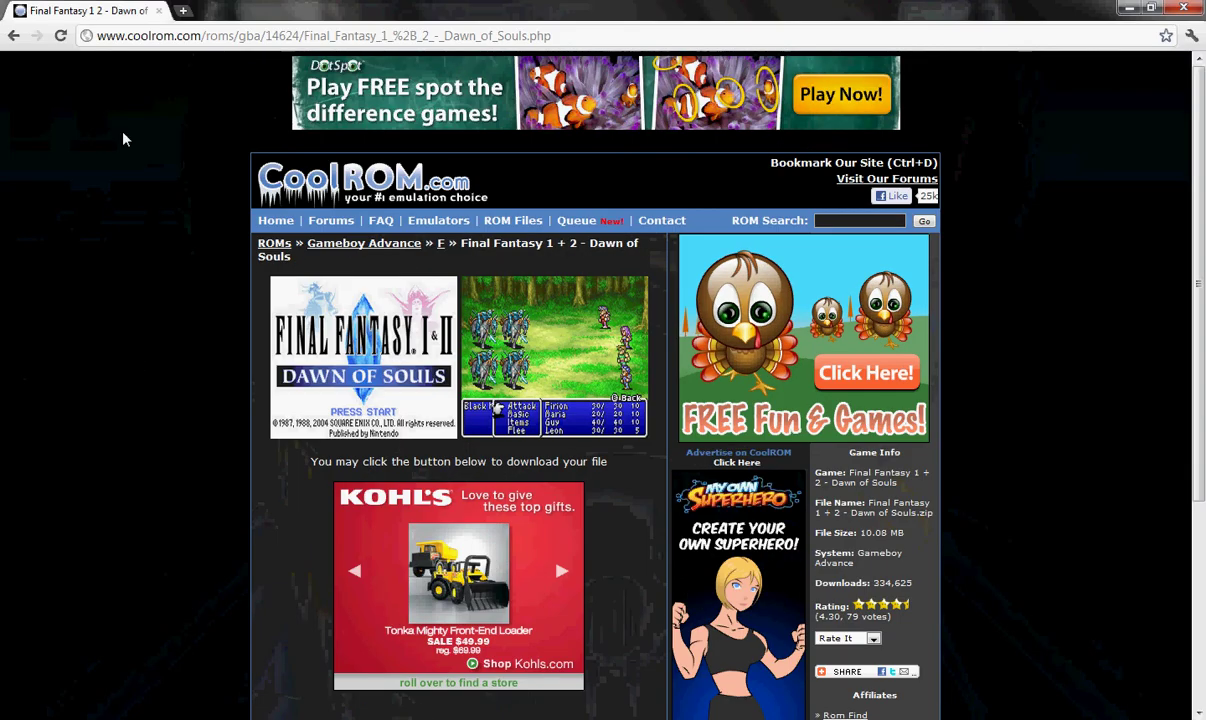
click(626, 33)
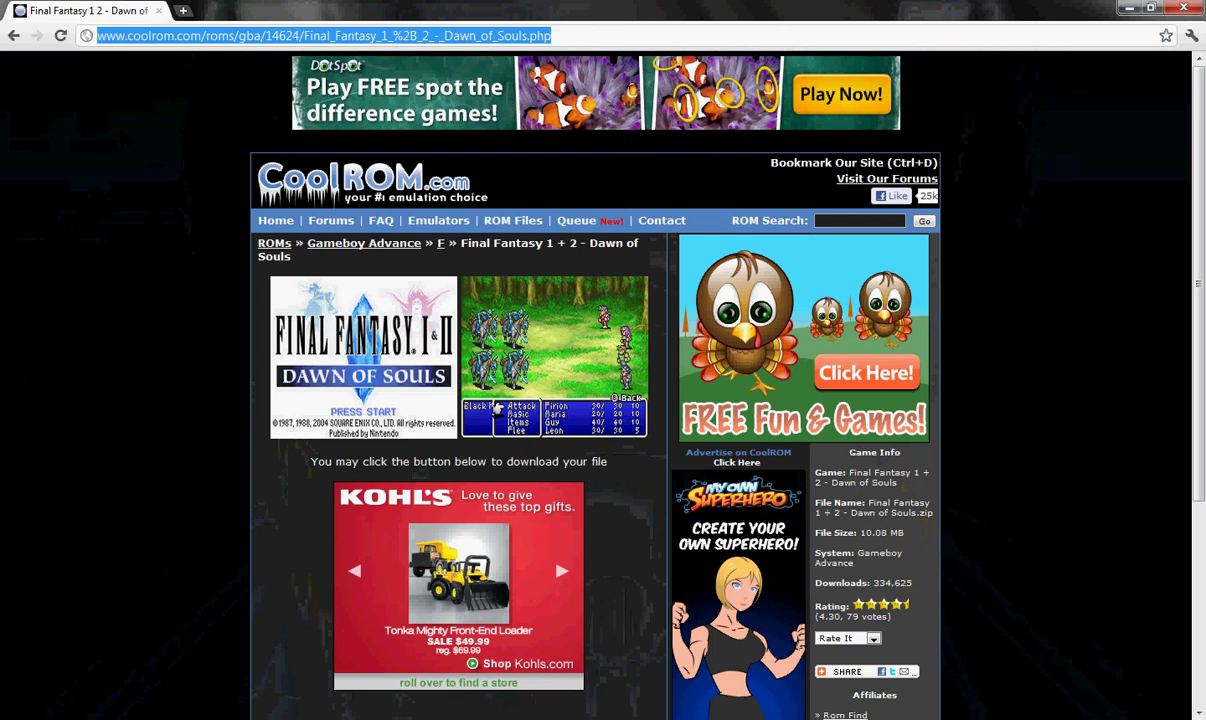
key(F2)
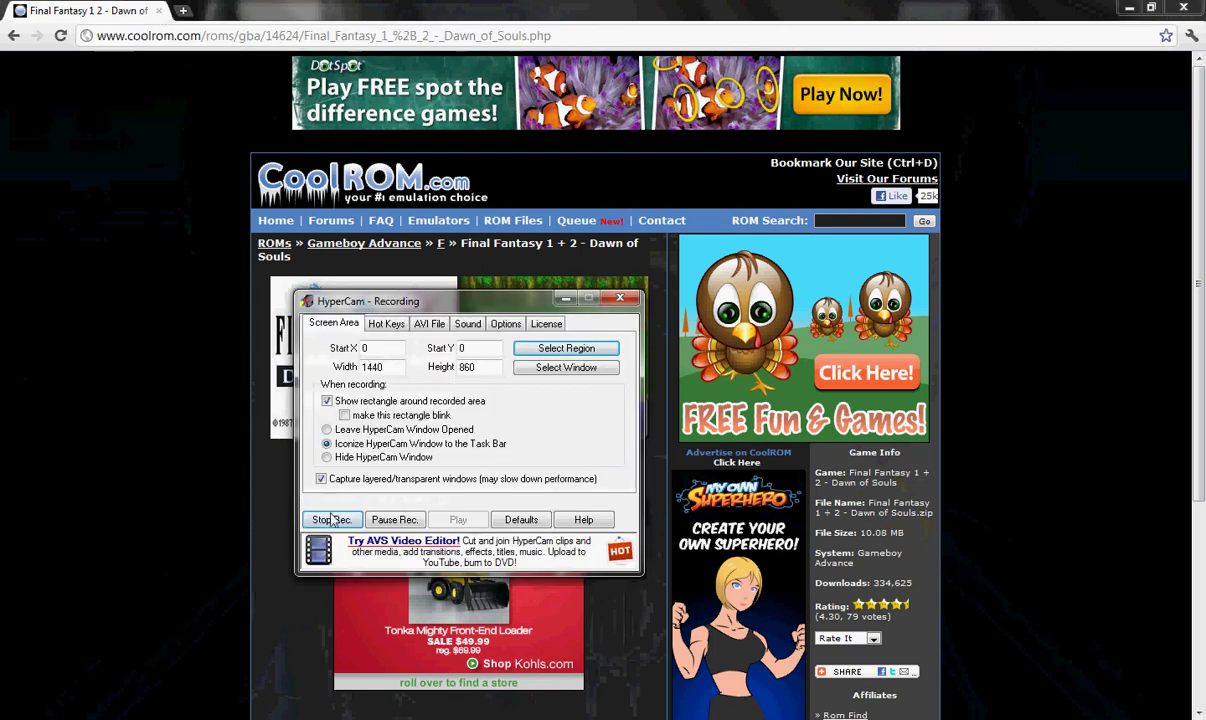